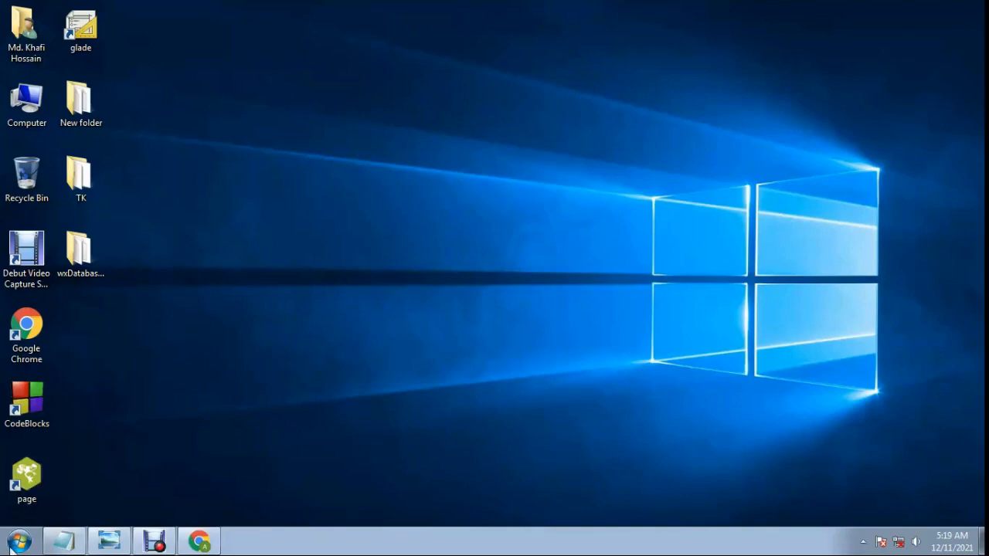
Start Microsoft Word 2010 with a new blank document.
left_click(11, 549)
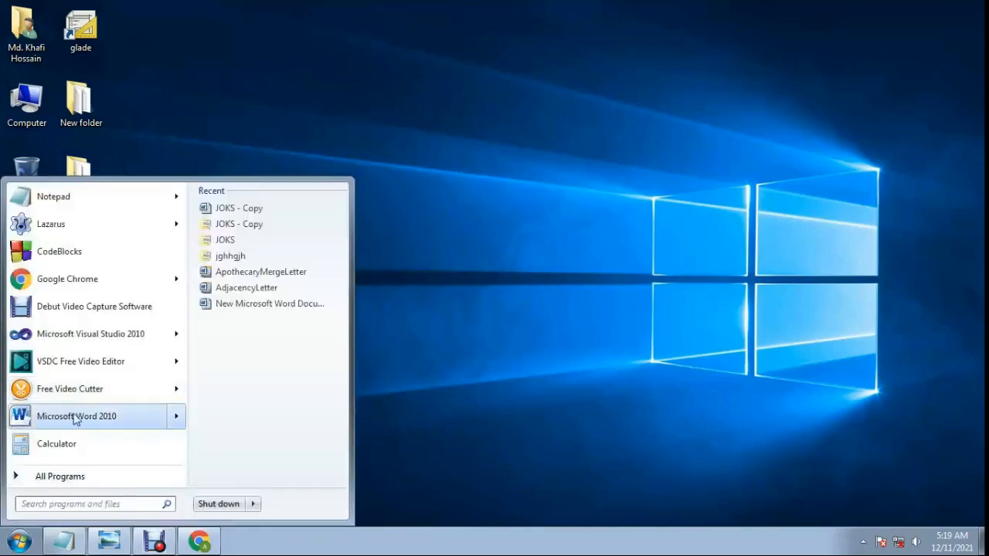
left_click(81, 417)
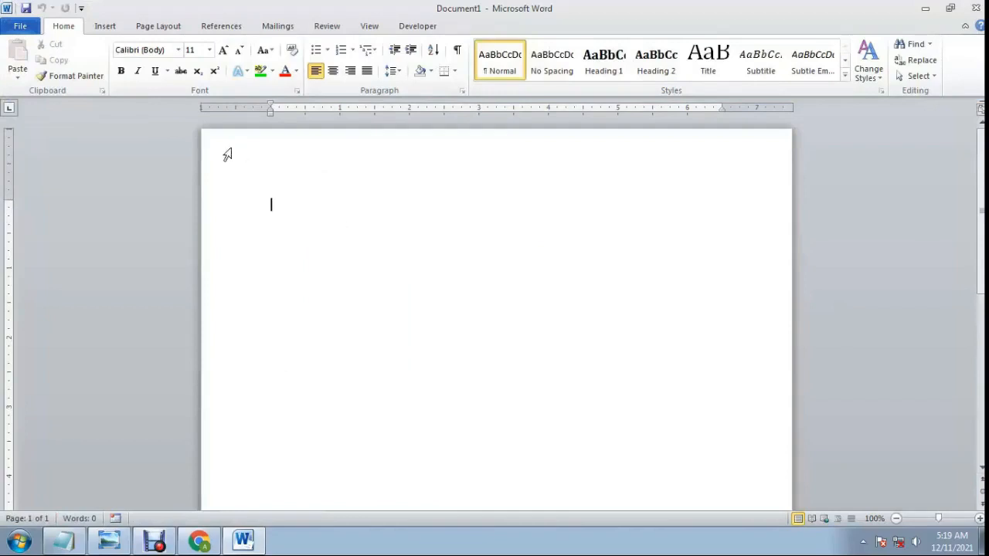
Insert a screen clipping of the desktop wallpaper, without the desktop icons, into the blank document.
left_click(103, 29)
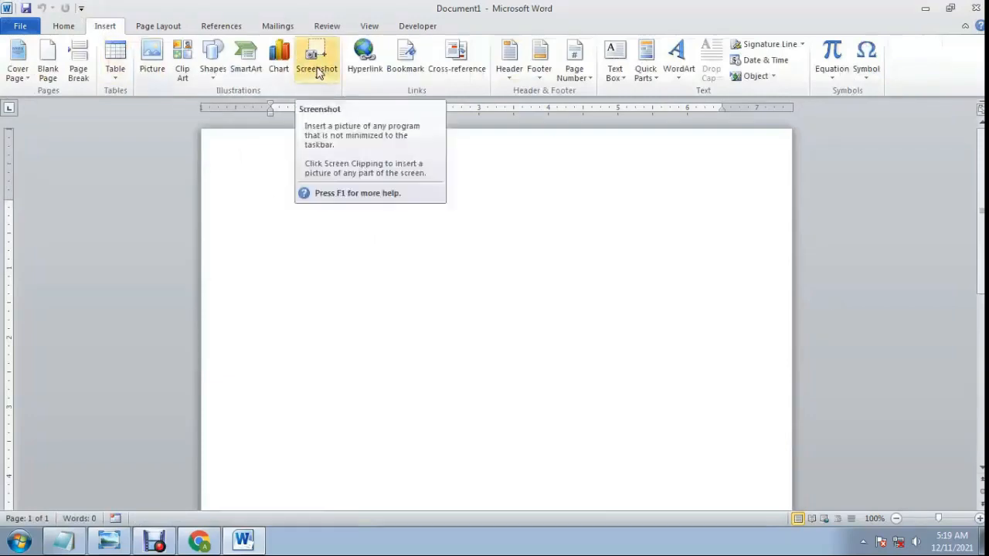
left_click(925, 9)
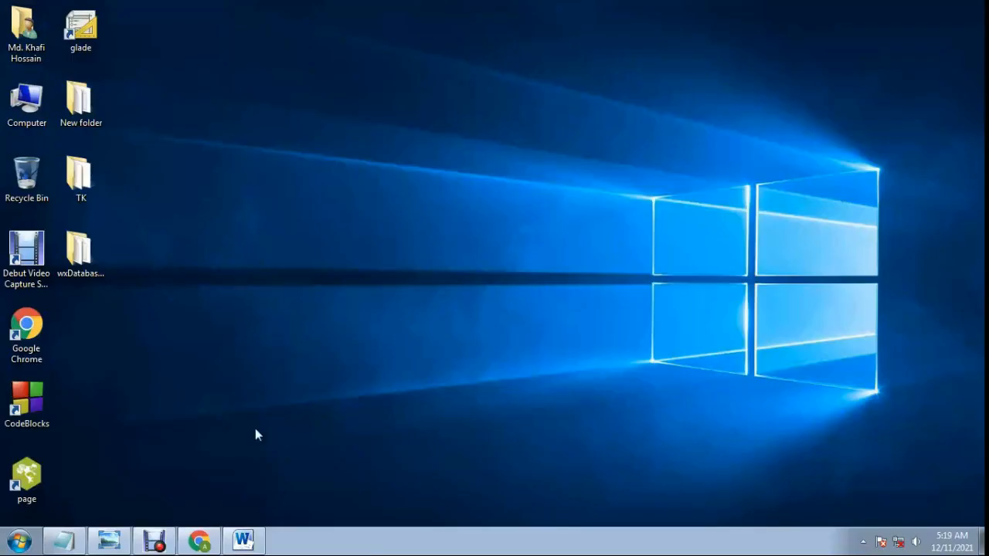
left_click(244, 542)
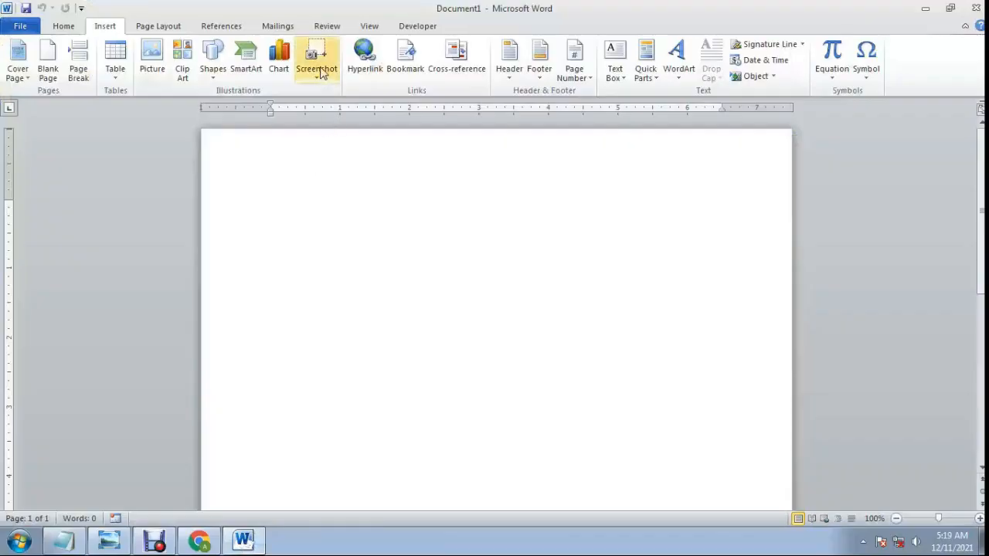
left_click(323, 72)
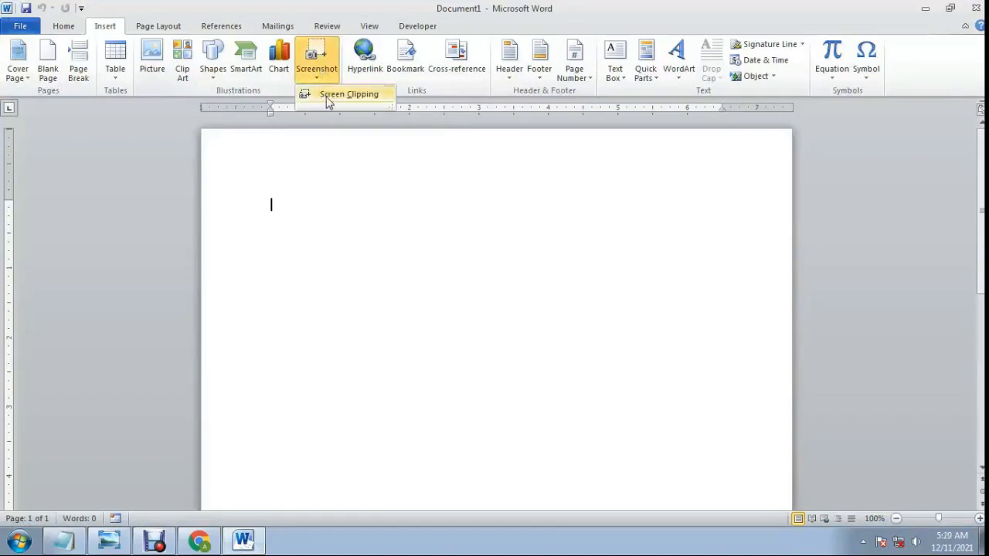
left_click(356, 96)
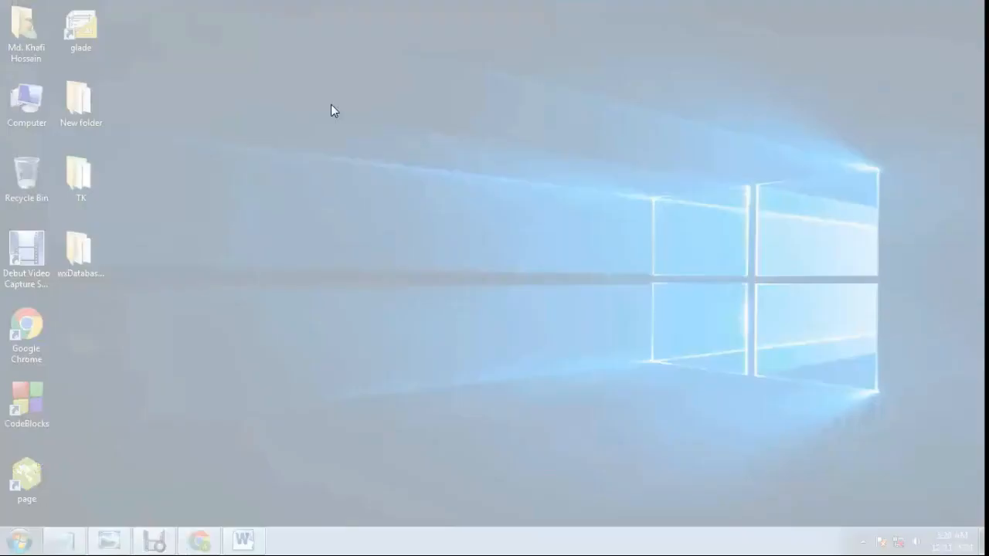
left_click_drag(144, 74, 787, 406)
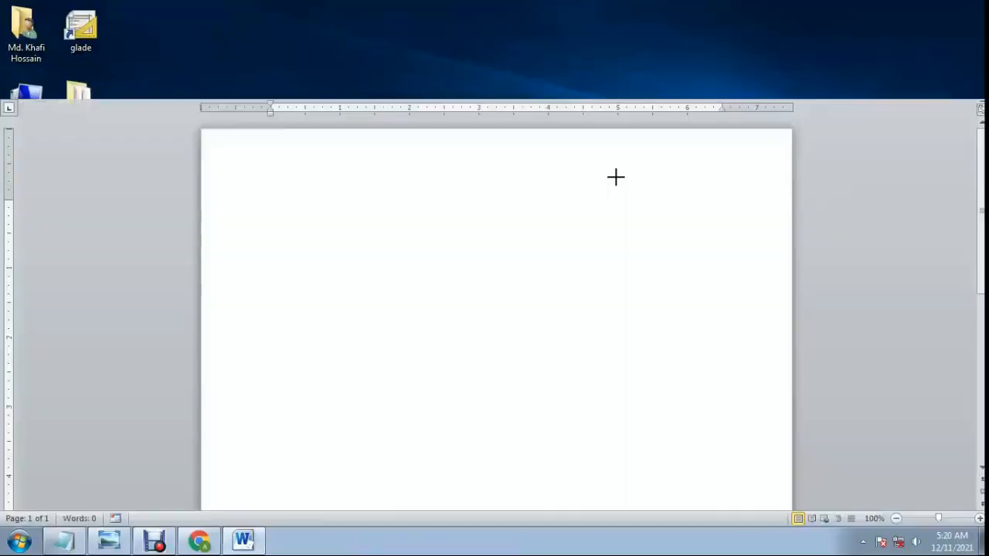
scroll(568, 320, "down", 3)
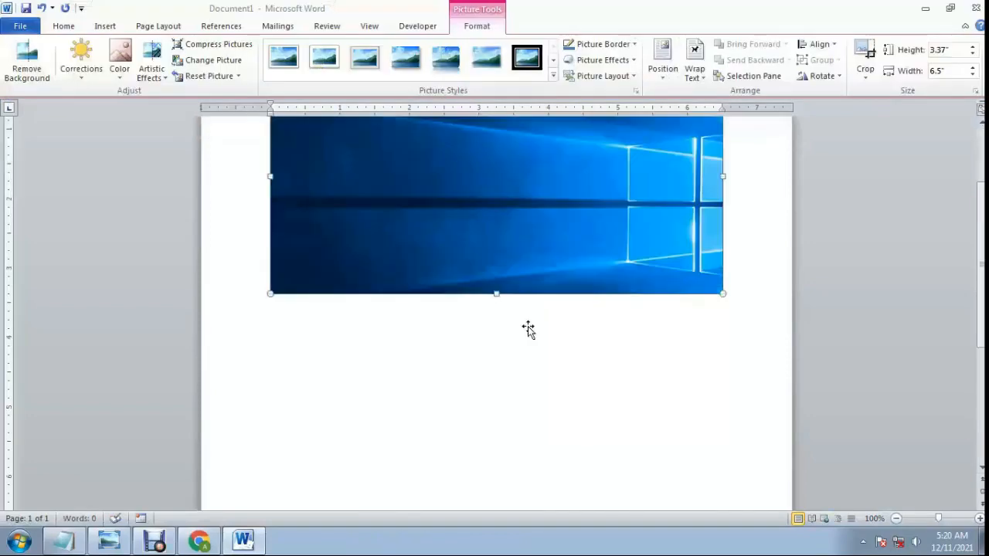
scroll(545, 323, "up", 3)
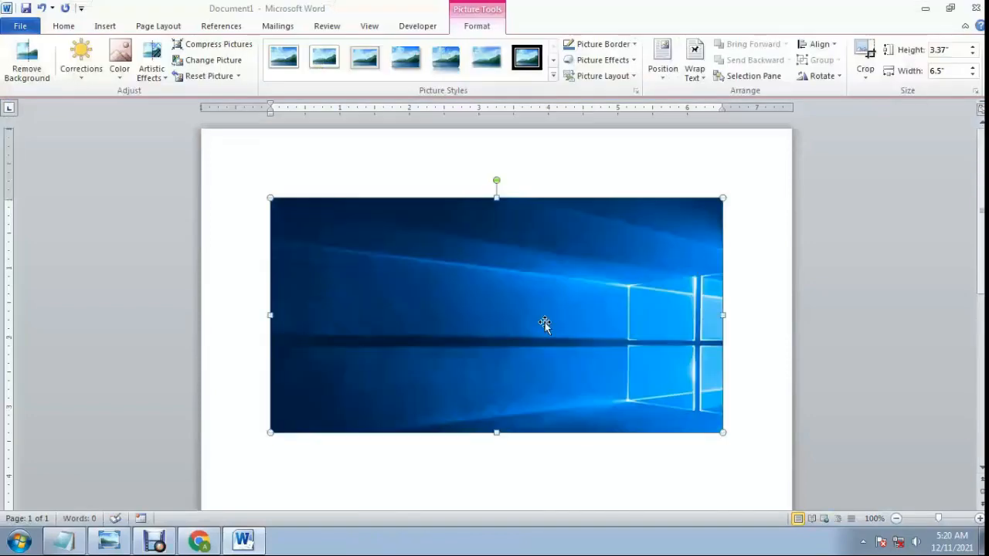
left_click(925, 11)
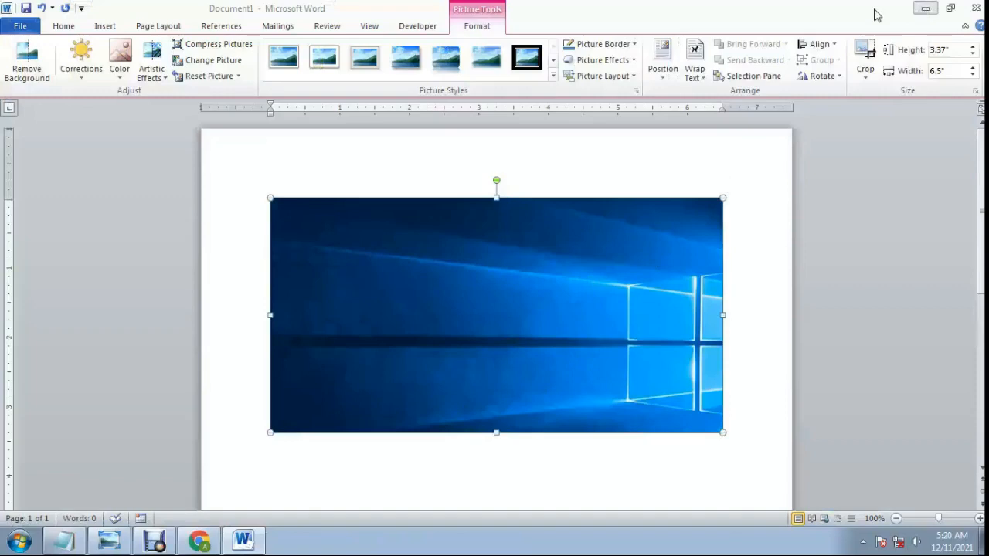
left_click(244, 540)
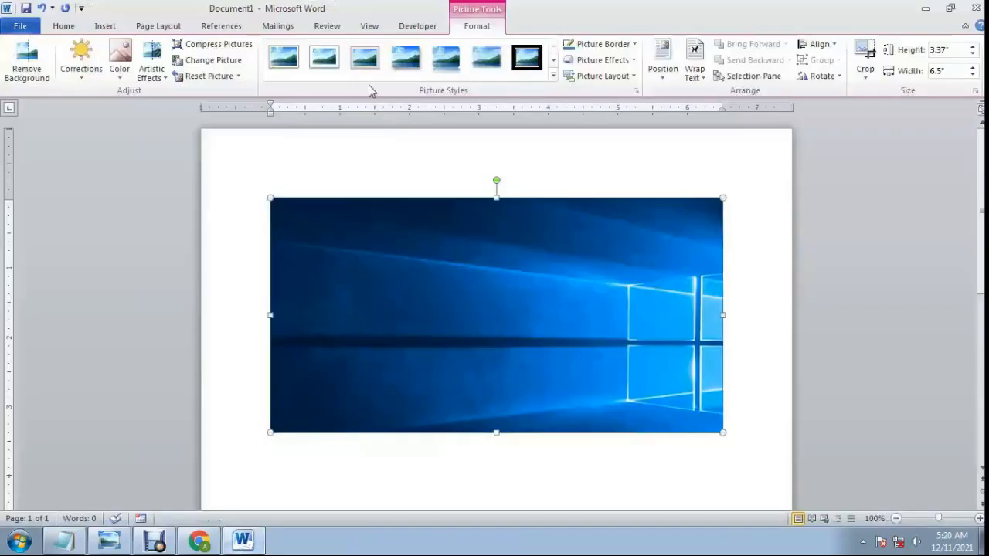
scroll(398, 317, "down", 2)
scroll(397, 305, "up", 2)
Save the inserted wallpaper clipping to the Desktop as a Portable Network Graphics picture named Desk.
right_click(389, 279)
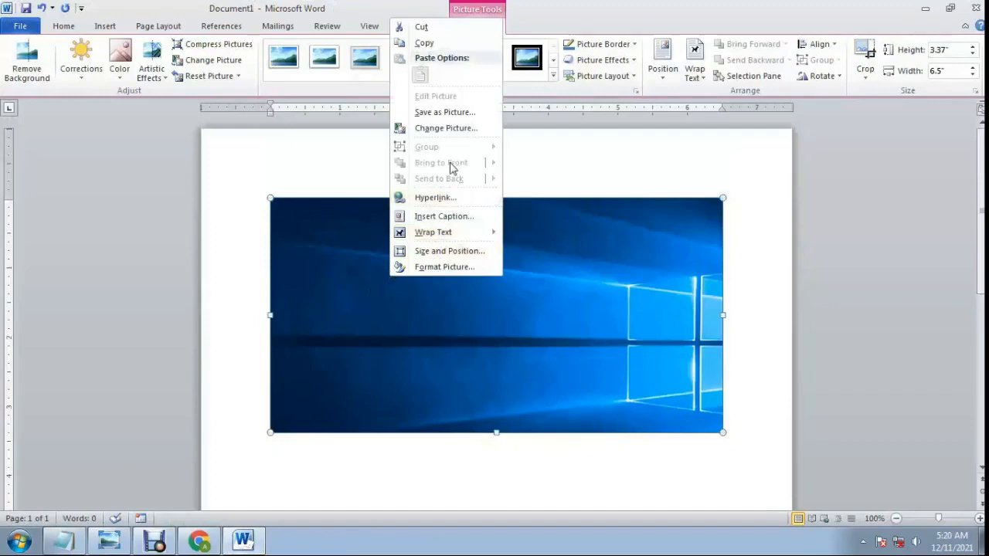
left_click(444, 114)
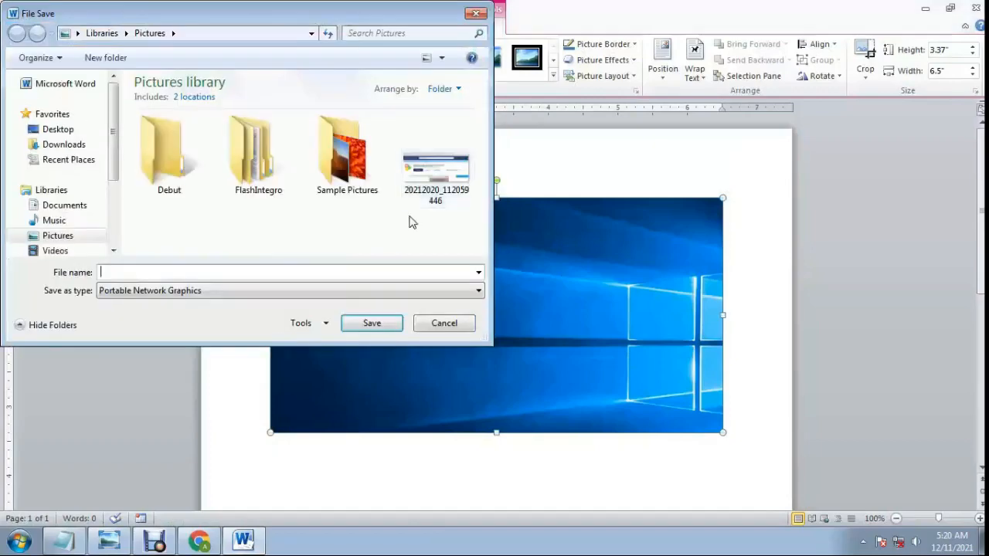
left_click(50, 129)
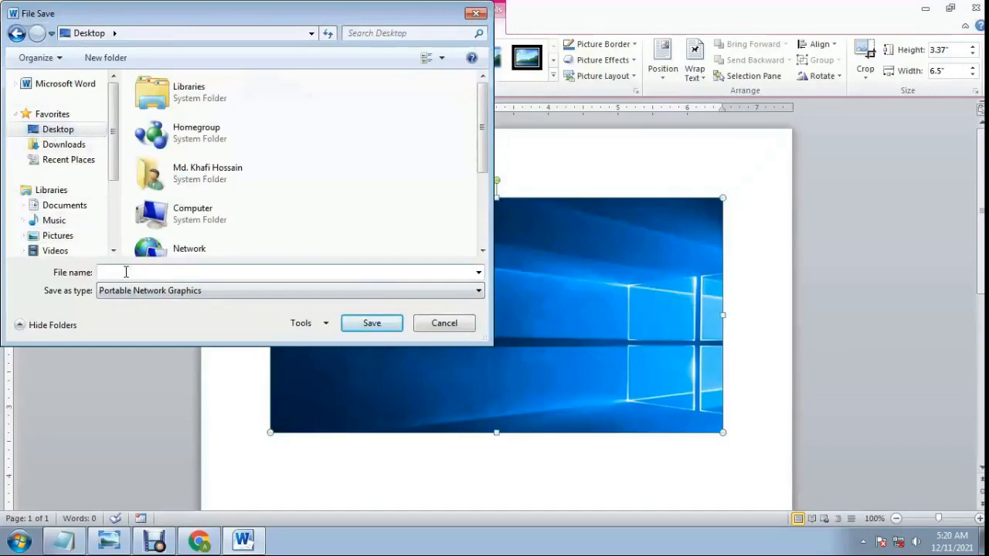
type("De")
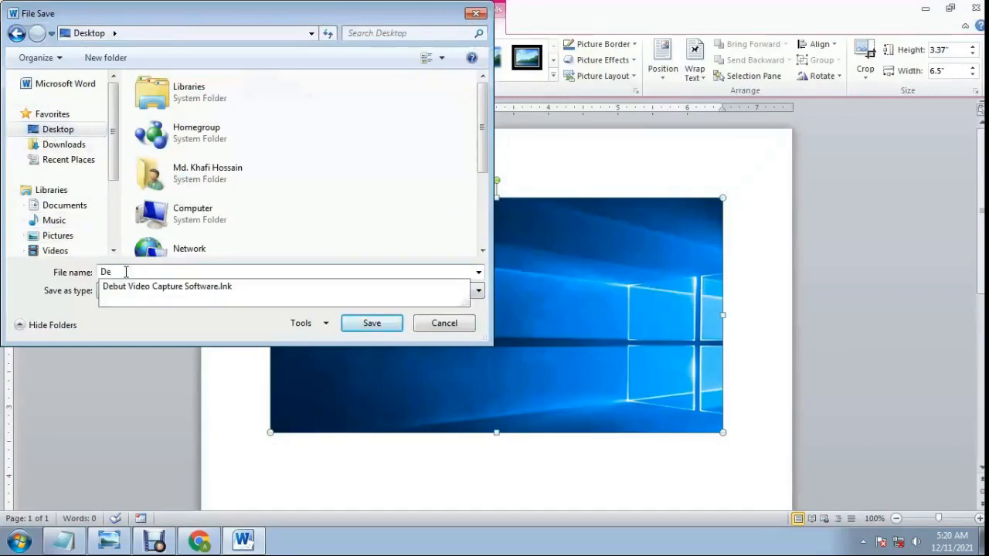
type("sk")
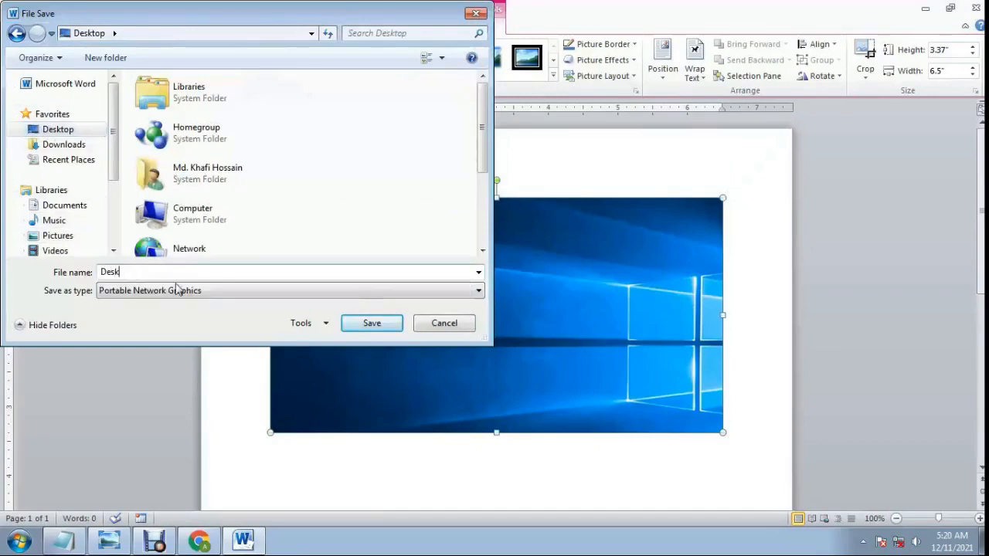
left_click(367, 324)
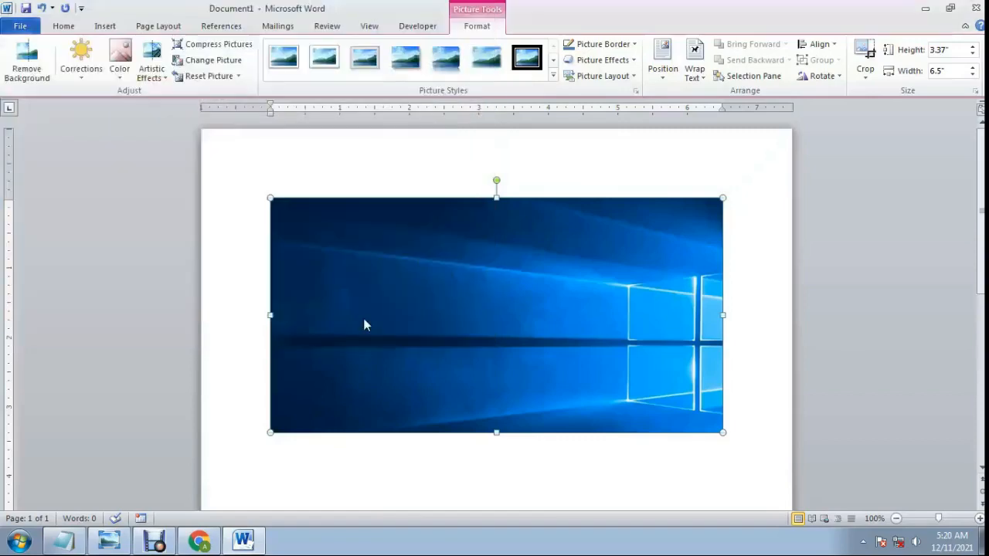
Open the saved Desk picture from the desktop to check it, and close the viewer.
left_click(922, 8)
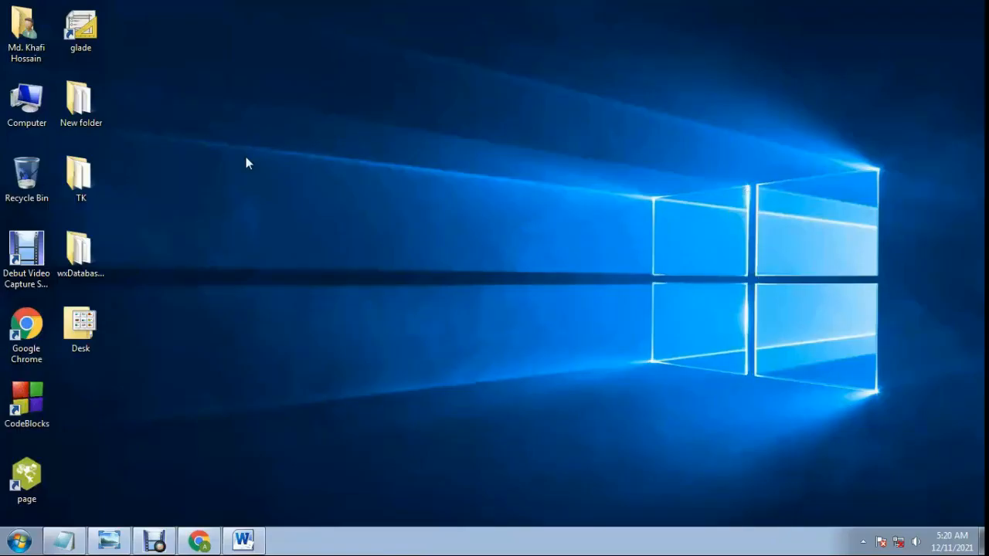
double_click(79, 334)
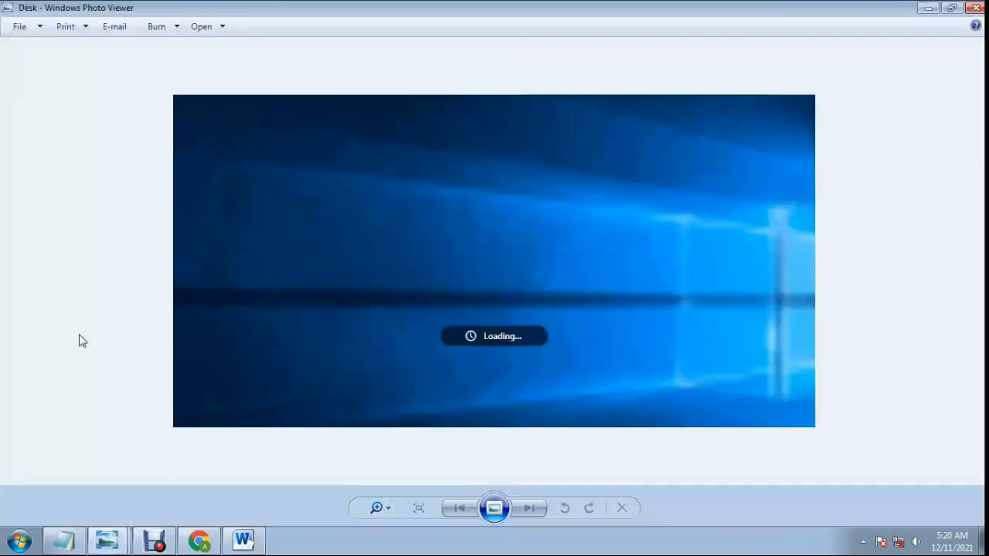
left_click(977, 6)
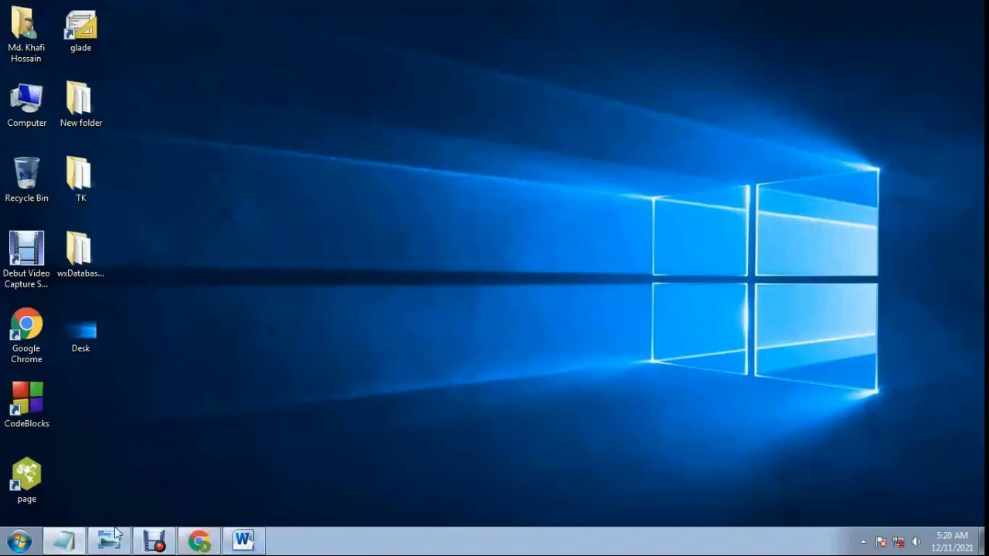
Bring up the FFmpeg Notepad window so it is available for capture, and switch back to Word.
left_click(63, 540)
left_click_drag(263, 98, 262, 87)
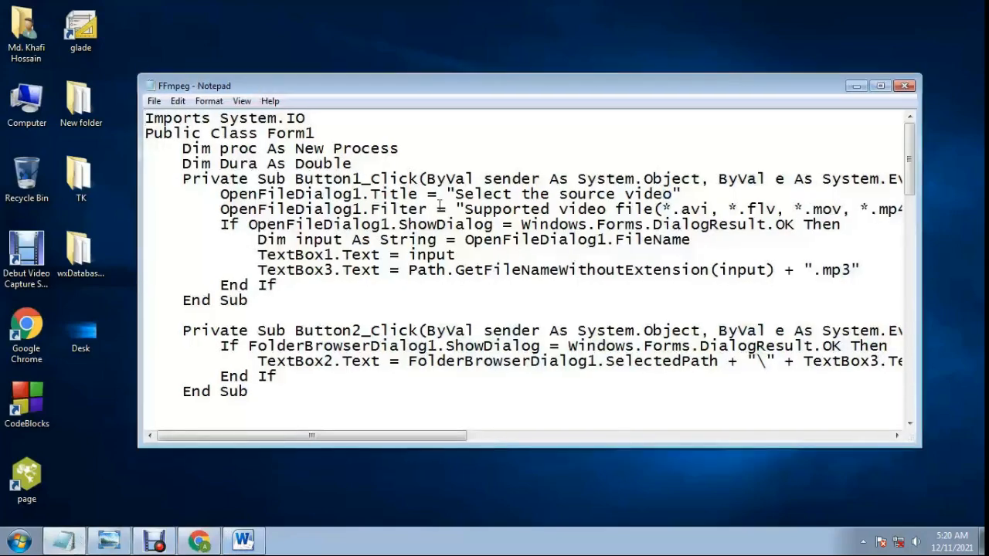
left_click(241, 541)
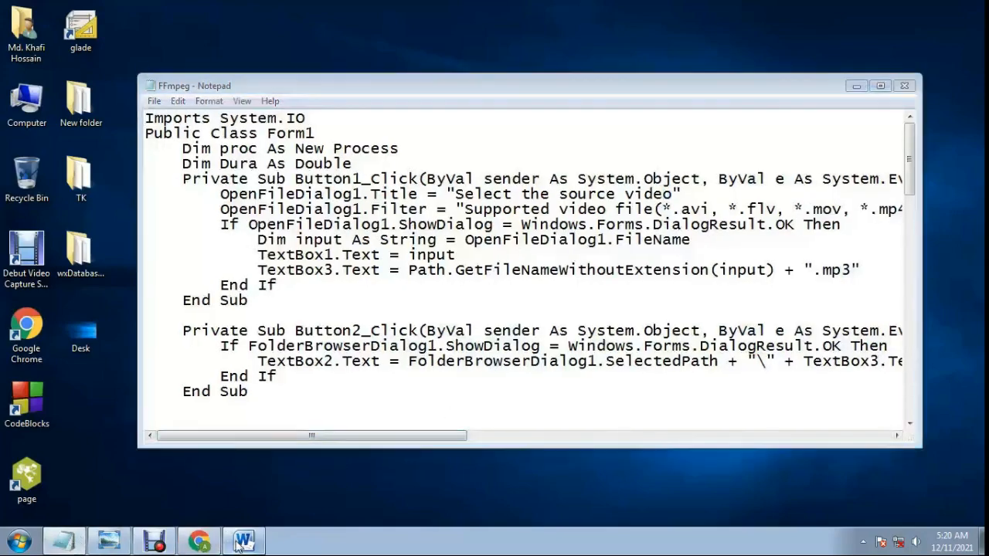
Insert a screenshot of the whole FFmpeg Notepad window in the empty area below the wallpaper clipping.
scroll(407, 384, "down", 3)
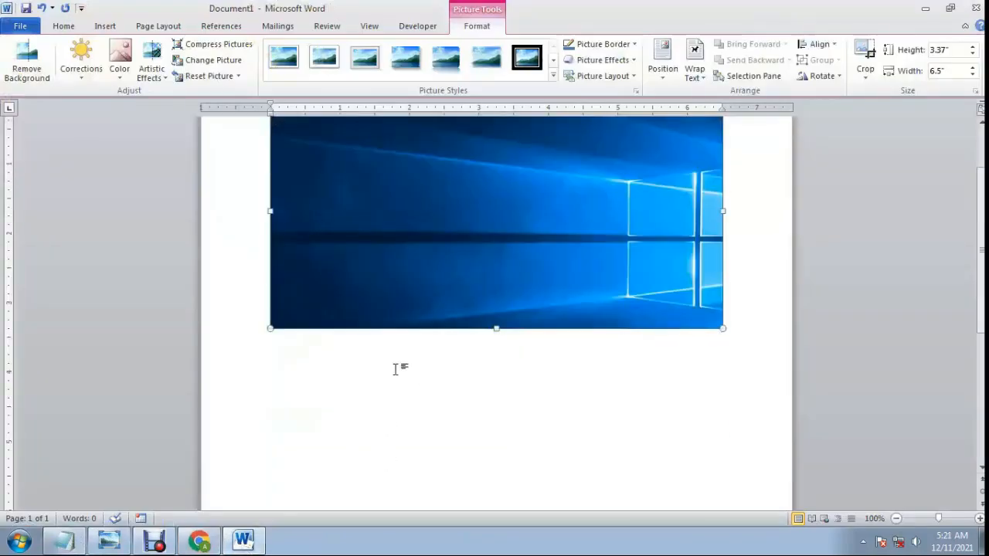
left_click(431, 386)
left_click(431, 386)
left_click(577, 417)
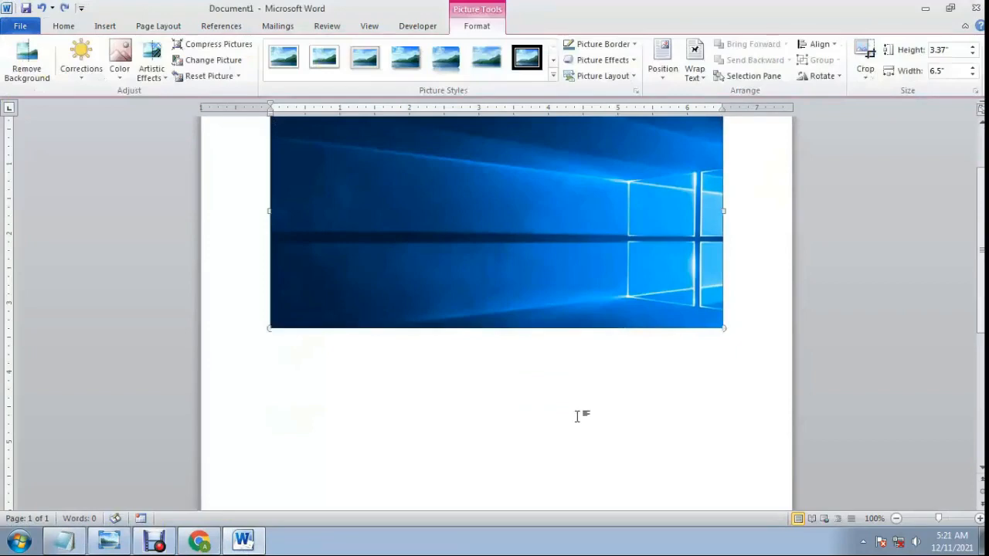
scroll(577, 417, "down", 3)
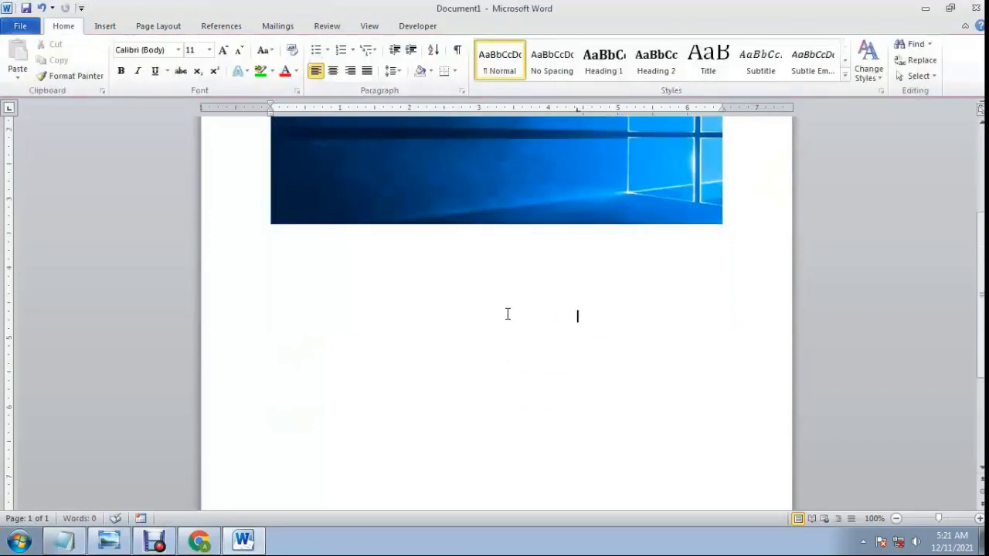
left_click(105, 27)
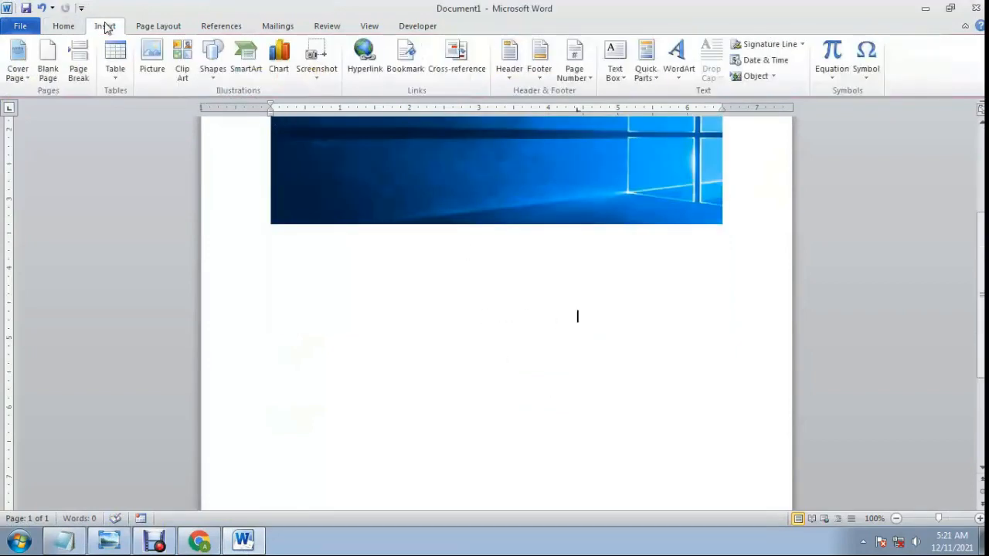
left_click(315, 61)
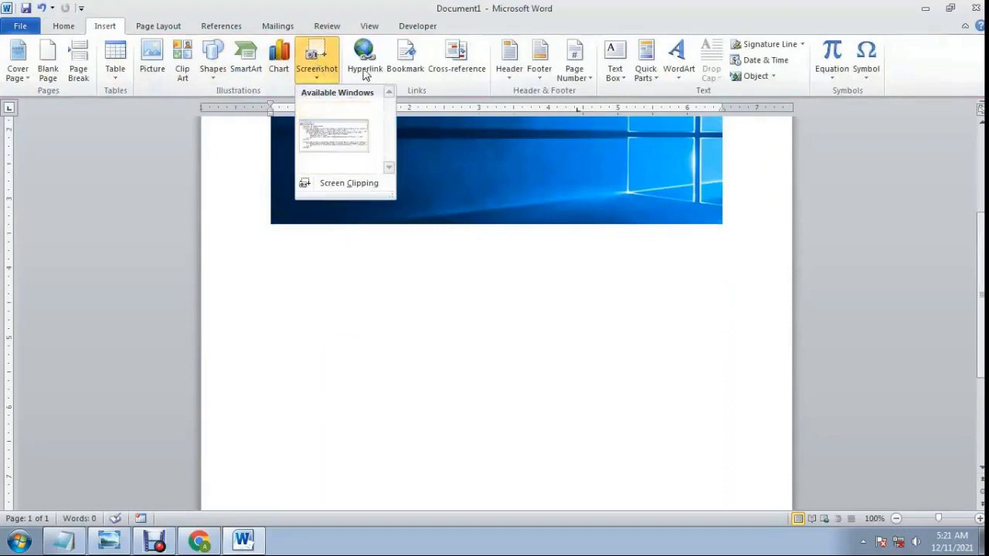
left_click(333, 147)
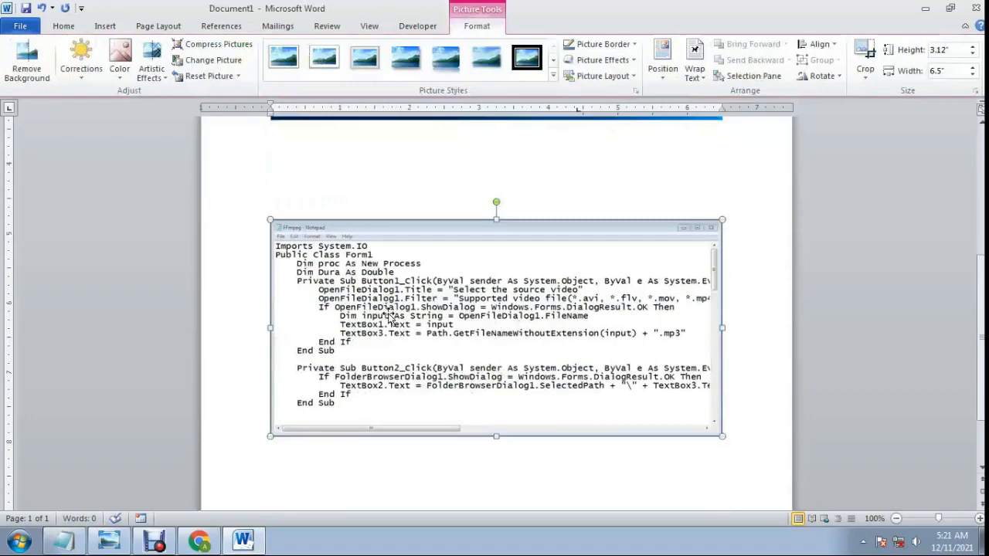
left_click(925, 8)
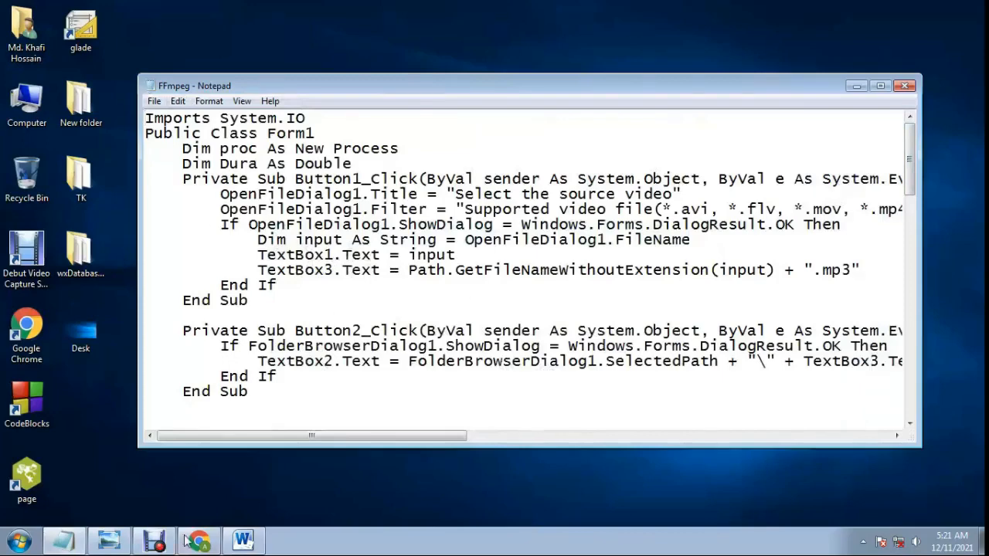
left_click(243, 541)
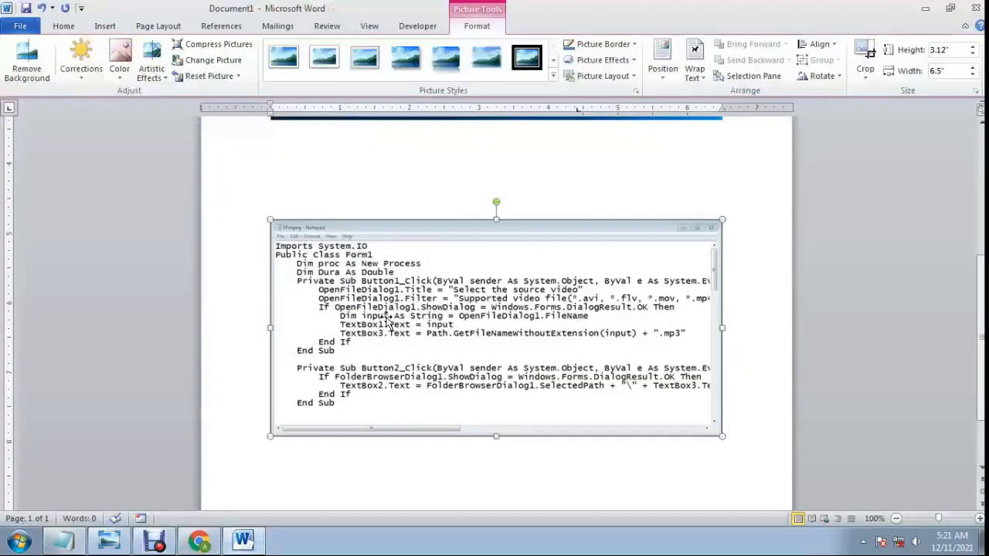
Set the Notepad screenshot's text wrapping to Through and move it up to just beneath the wallpaper clipping.
left_click_drag(448, 241, 440, 333)
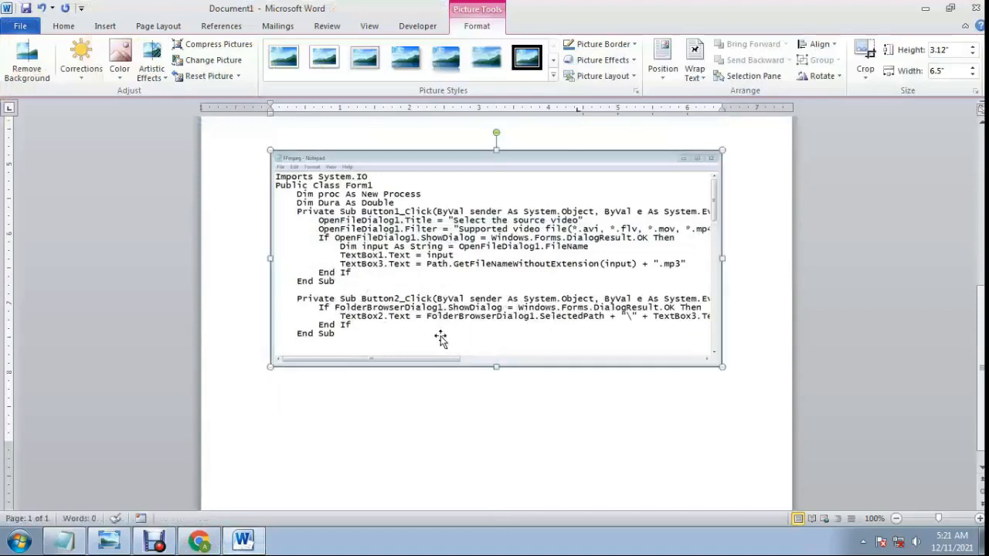
left_click(694, 75)
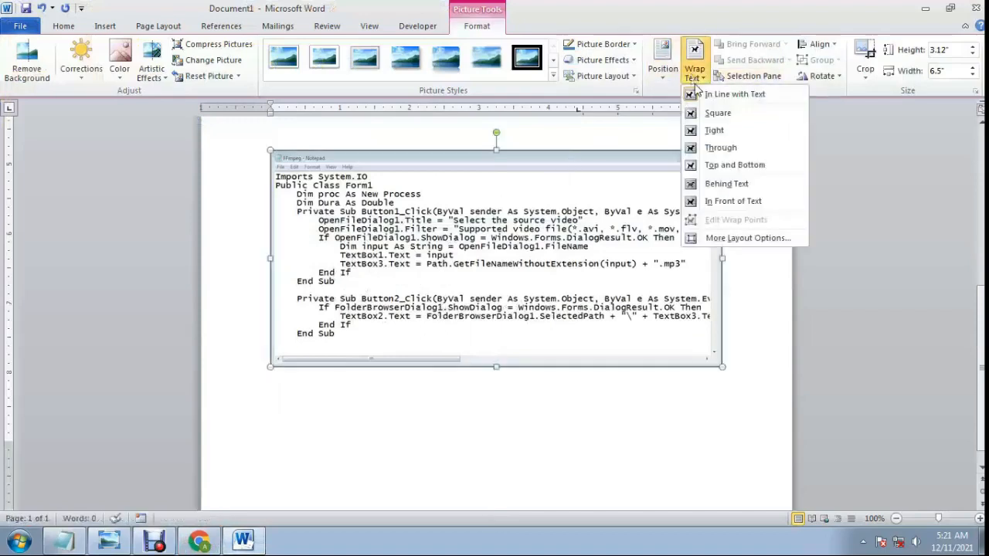
left_click(720, 151)
scroll(497, 317, "up", 4)
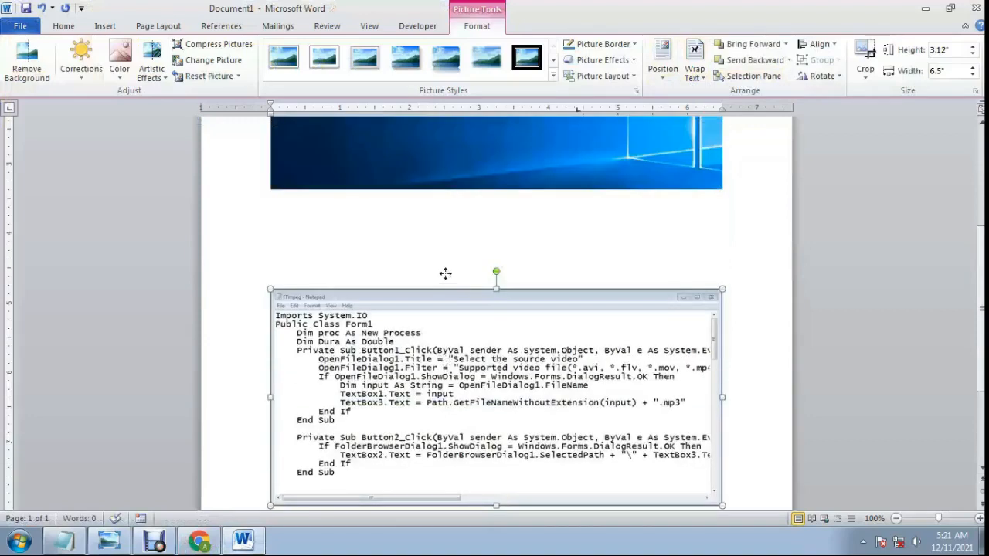
left_click_drag(446, 274, 447, 295)
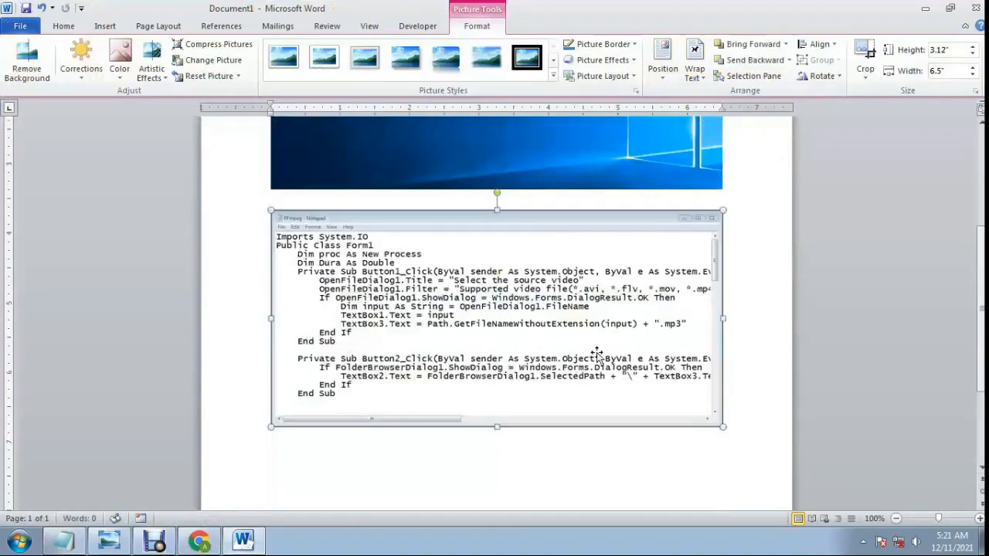
Place the insertion point below the Notepad screenshot and add empty lines until it reaches a second page.
scroll(587, 356, "down", 1)
scroll(479, 357, "down", 3)
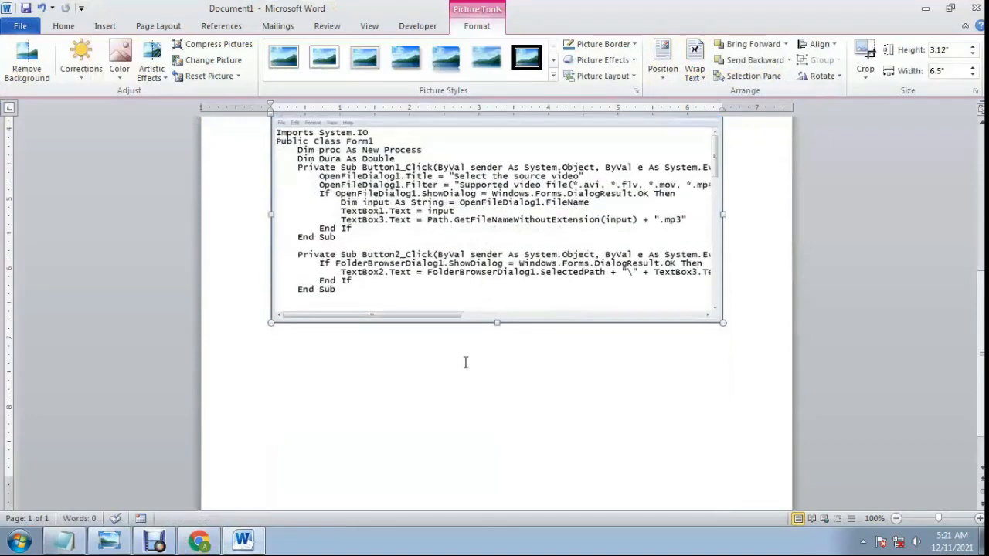
scroll(419, 357, "down", 1)
scroll(420, 359, "up", 5)
scroll(421, 361, "down", 2)
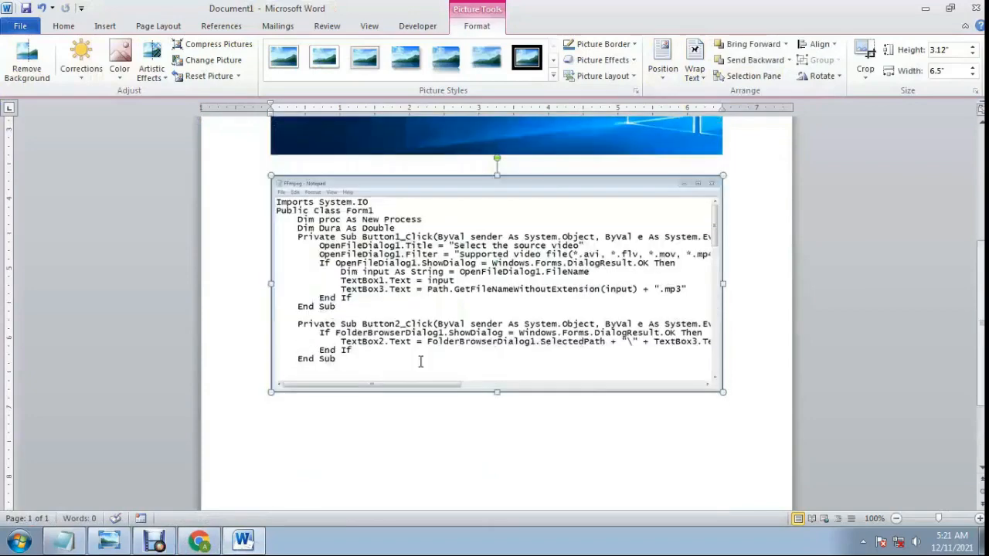
left_click(374, 435)
scroll(404, 408, "down", 3)
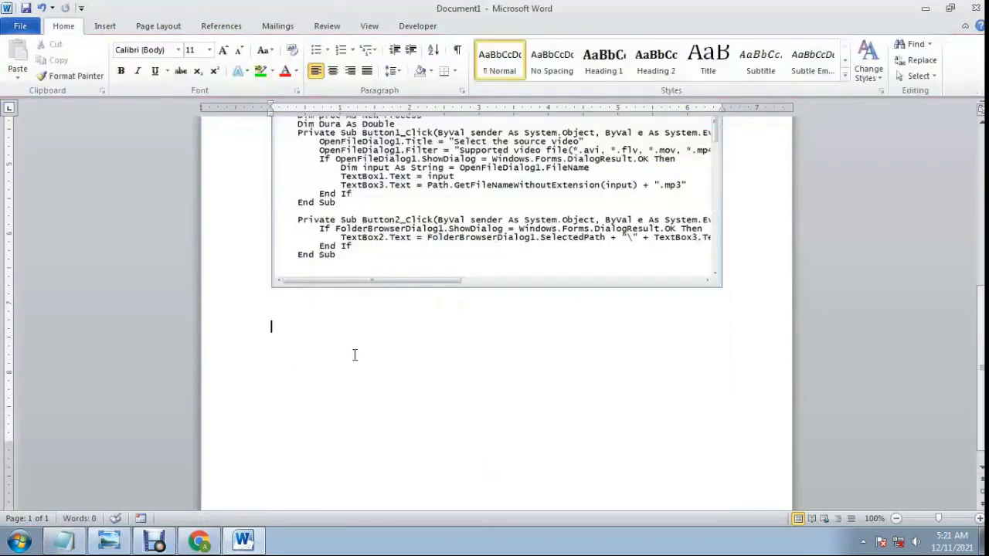
scroll(354, 352, "down", 1)
scroll(364, 332, "up", 6)
scroll(364, 337, "down", 5)
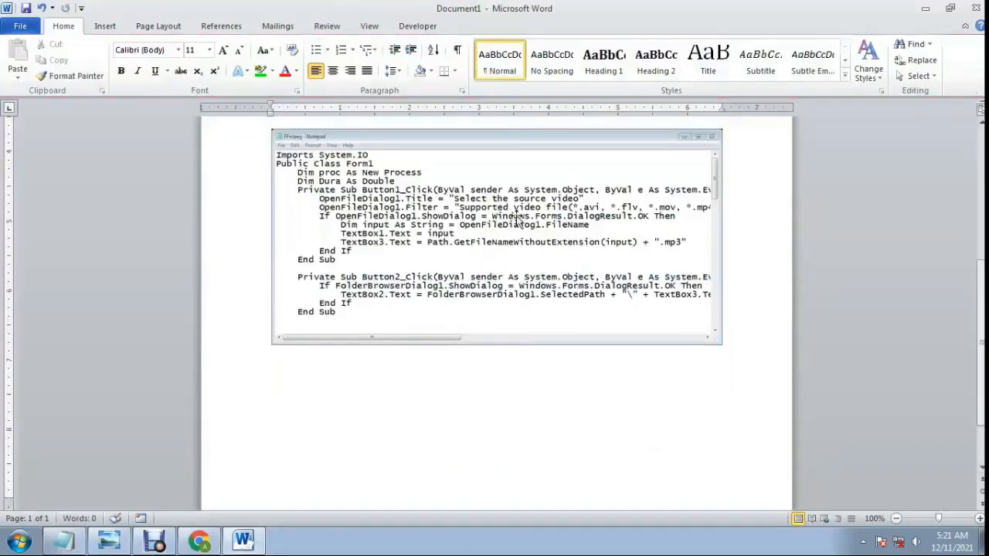
scroll(629, 247, "up", 5)
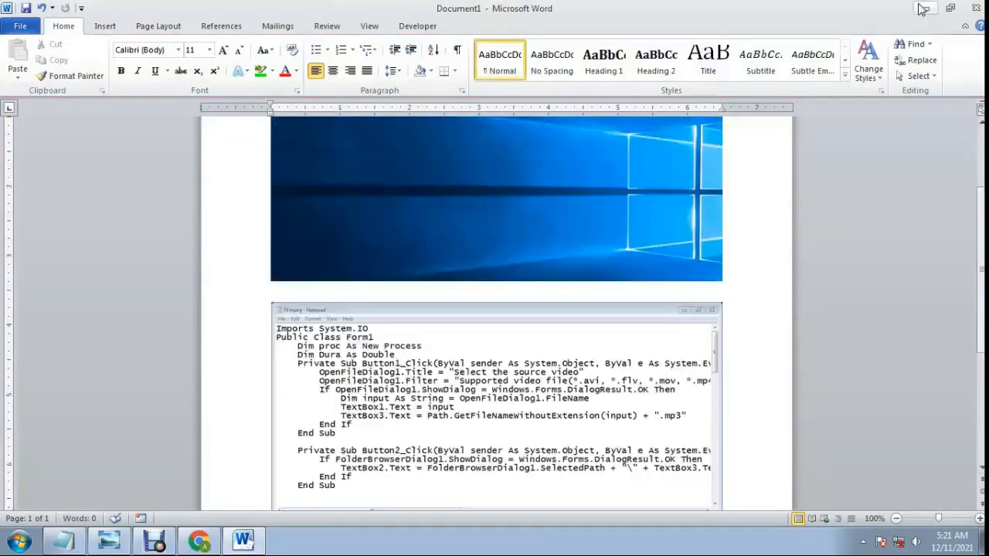
scroll(455, 261, "down", 4)
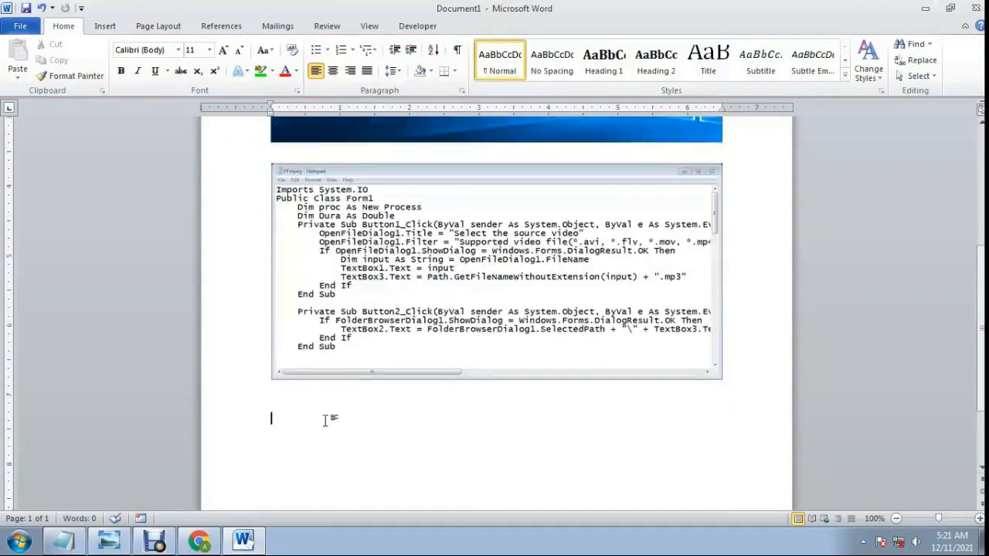
scroll(331, 419, "down", 3)
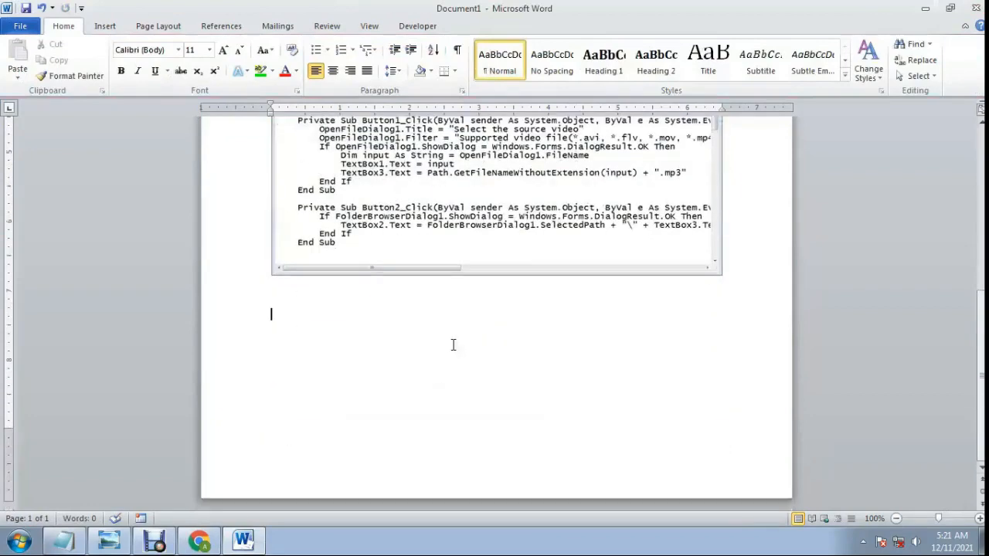
key("Return")
key("Return")
key("Return")
key("Return")
key("Return")
key("Return")
key("Return")
key("Return")
scroll(456, 344, "down", 5)
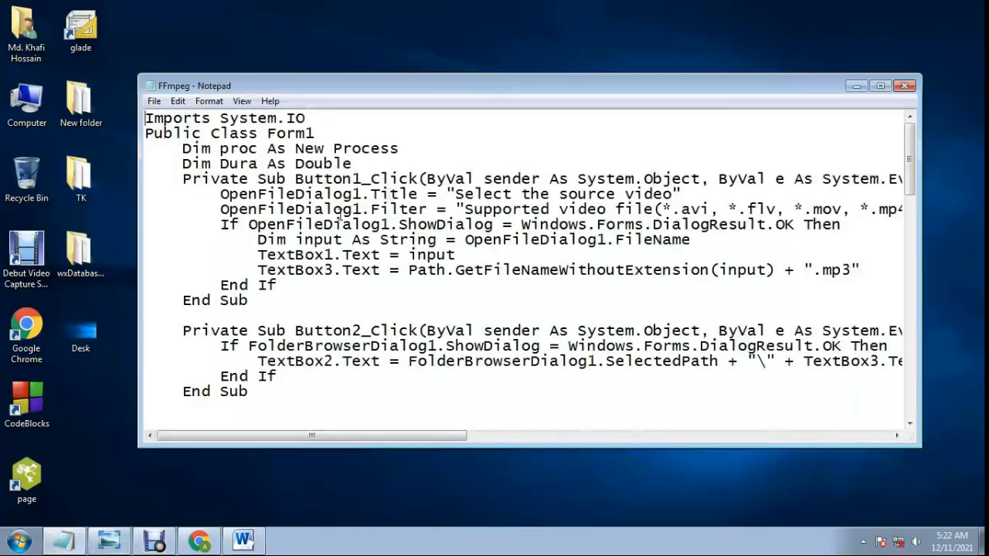
Close the FFmpeg Notepad window and bring up Chrome's New Tab window directly behind Word.
left_click(905, 85)
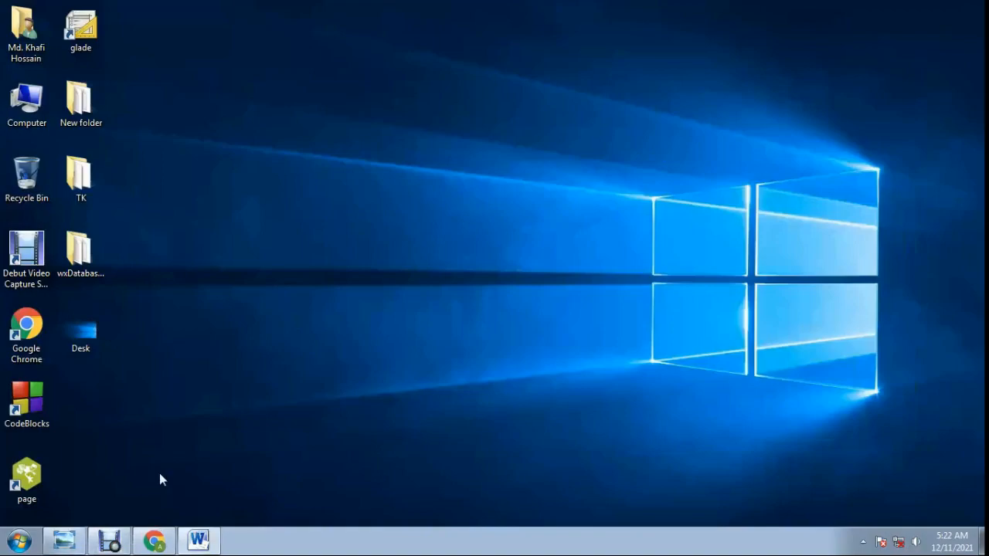
left_click(154, 541)
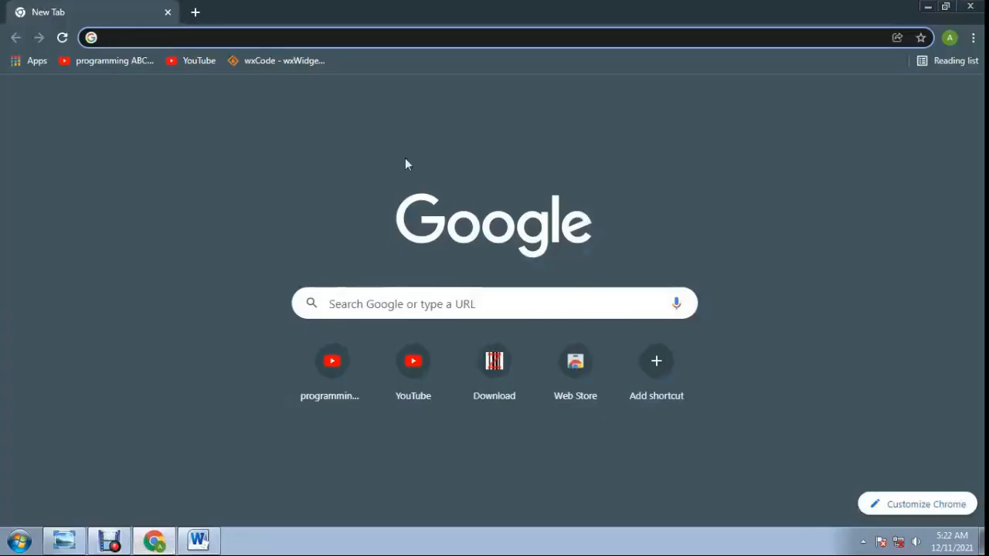
left_click(199, 541)
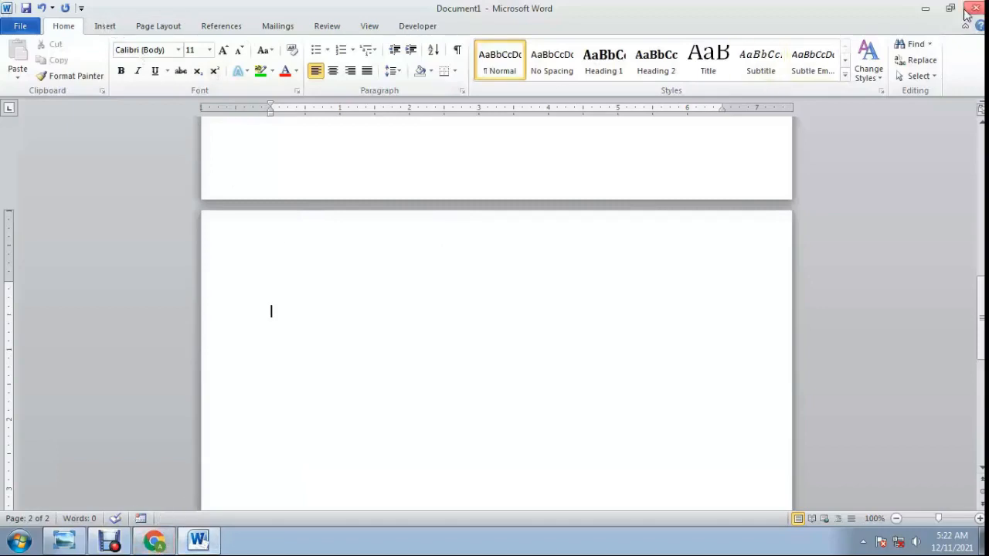
left_click(925, 8)
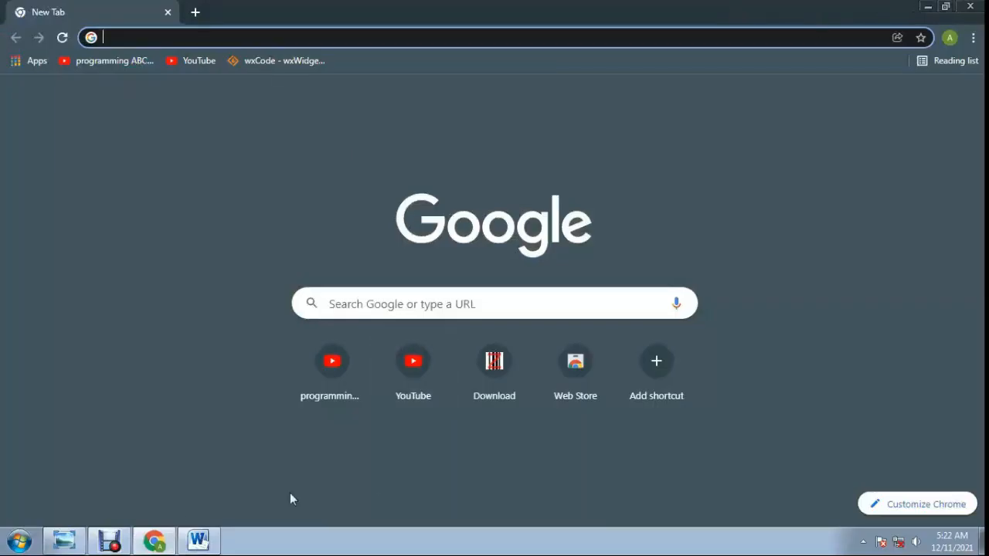
left_click(199, 540)
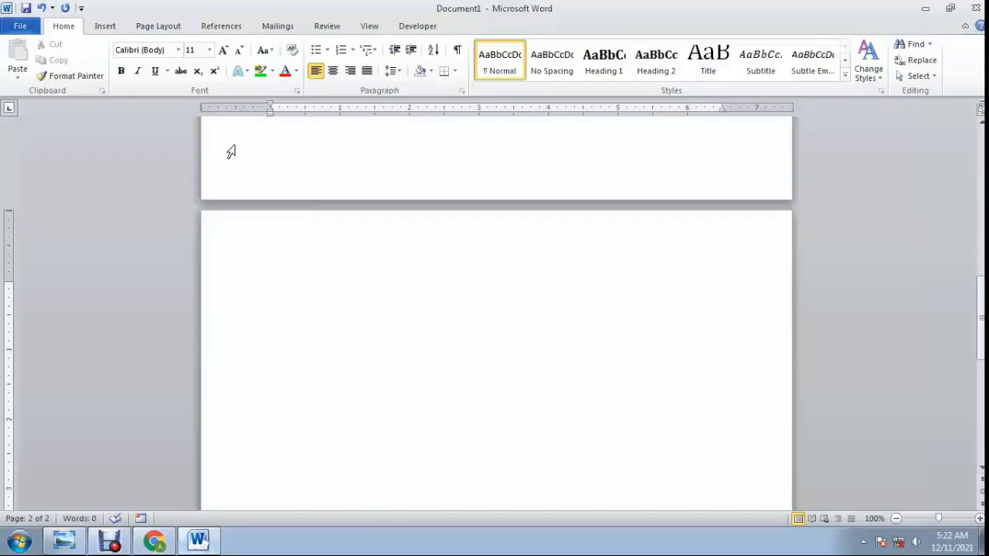
Insert a screen clipping of the Chrome page area with the Google logo, search box and shortcuts on the second page.
left_click(105, 27)
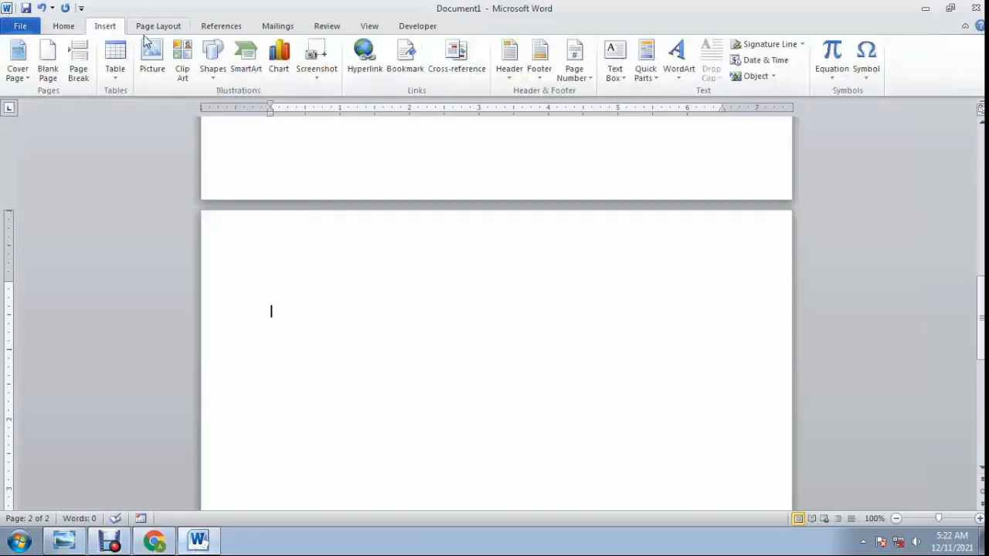
left_click(318, 60)
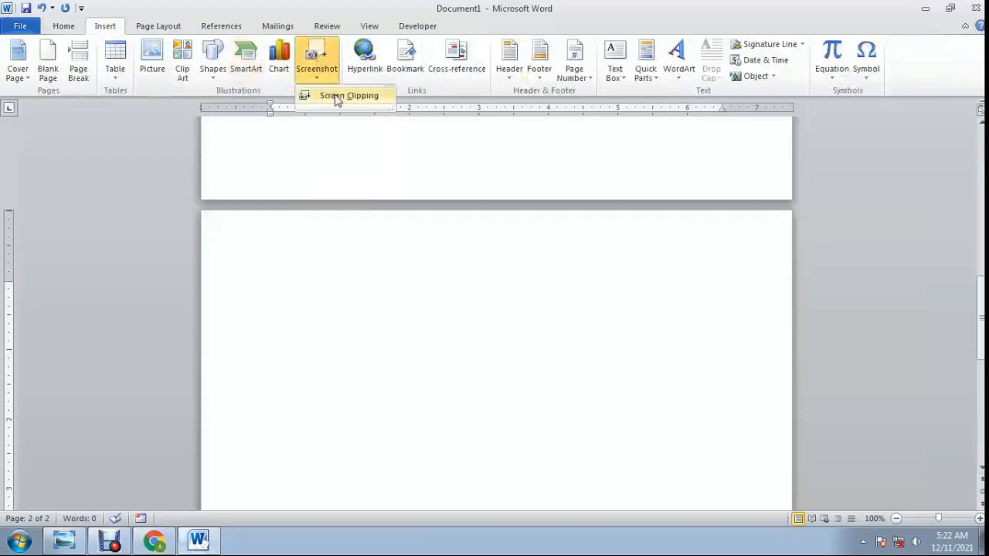
left_click(338, 98)
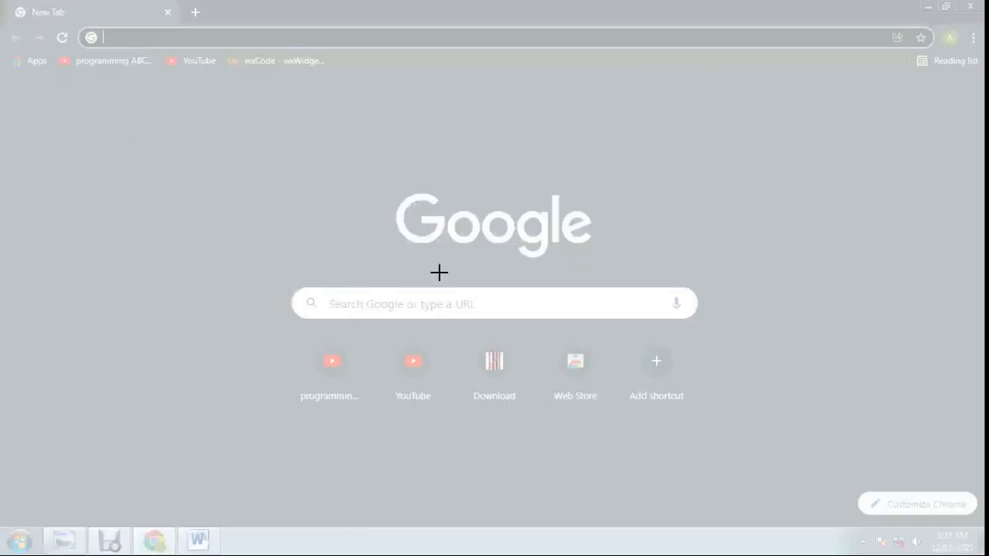
left_click_drag(116, 100, 858, 466)
scroll(441, 316, "down", 2)
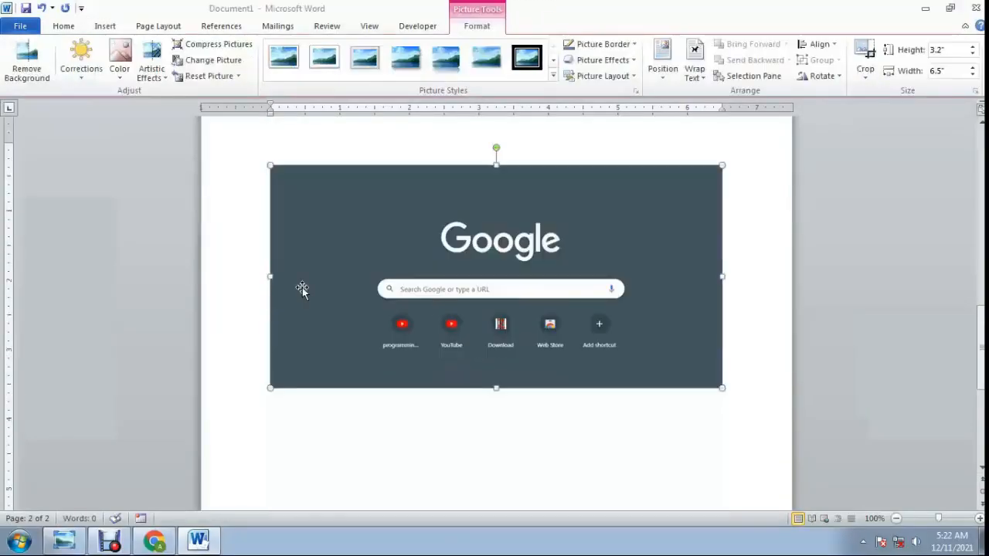
Place the insertion point at the start of the empty line directly below the Google clipping.
scroll(444, 364, "down", 2)
left_click(479, 370)
scroll(477, 365, "up", 3)
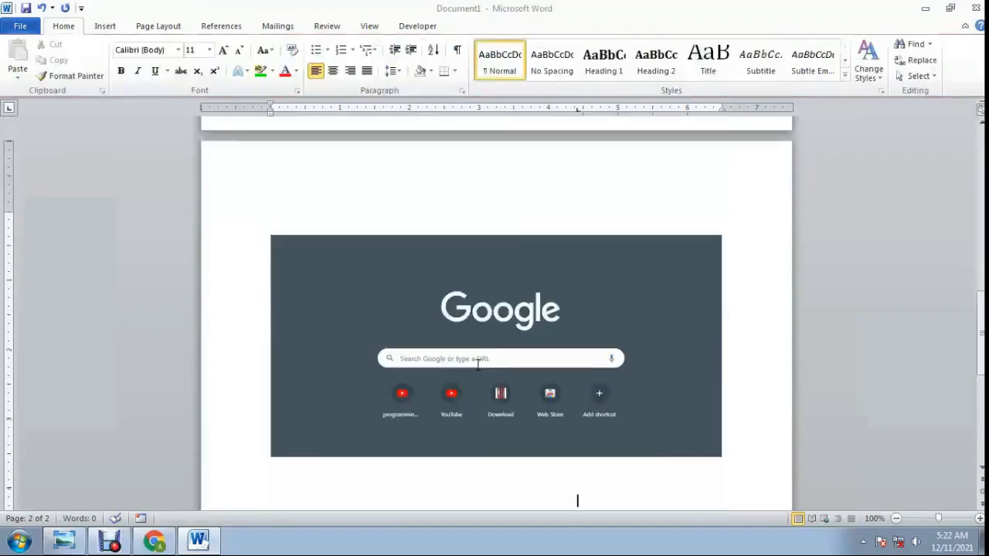
scroll(409, 379, "down", 2)
left_click(409, 408)
scroll(412, 395, "down", 2)
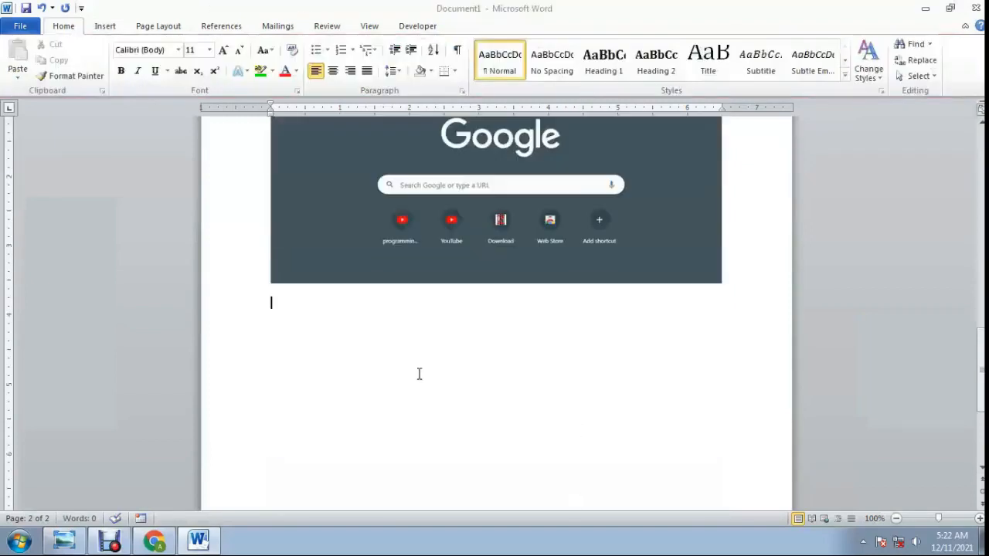
Close the Chrome window, bring up the photo in Windows Photo Viewer for capture, and switch back to Word.
left_click(925, 7)
left_click(970, 7)
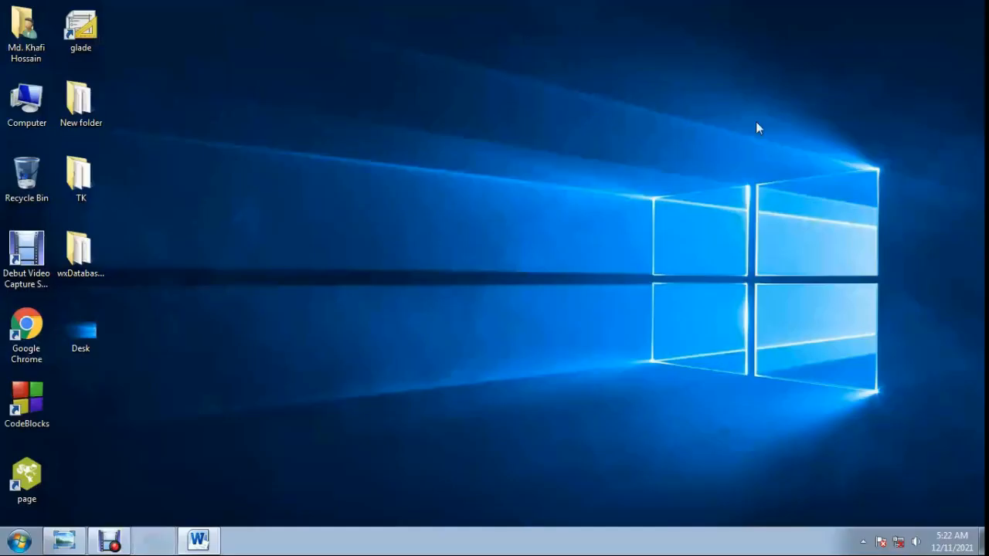
left_click(65, 540)
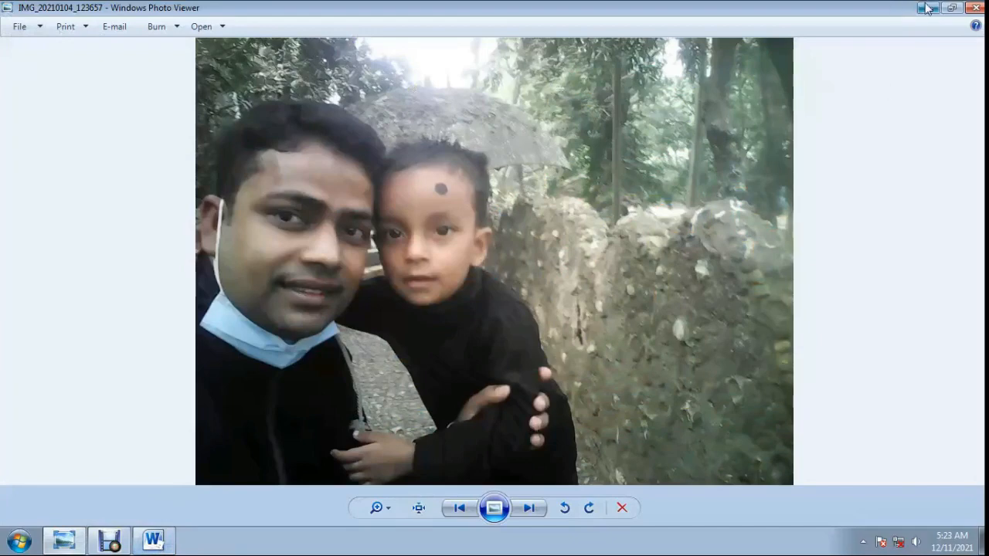
left_click(154, 541)
Insert a screenshot of the whole Windows Photo Viewer window below the Google clipping.
scroll(334, 309, "down", 2)
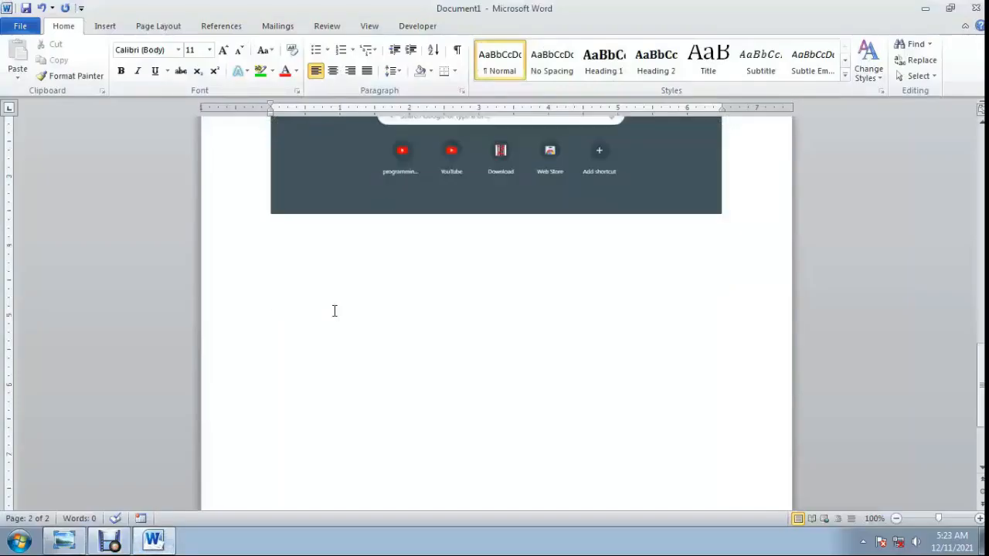
scroll(334, 312, "up", 1)
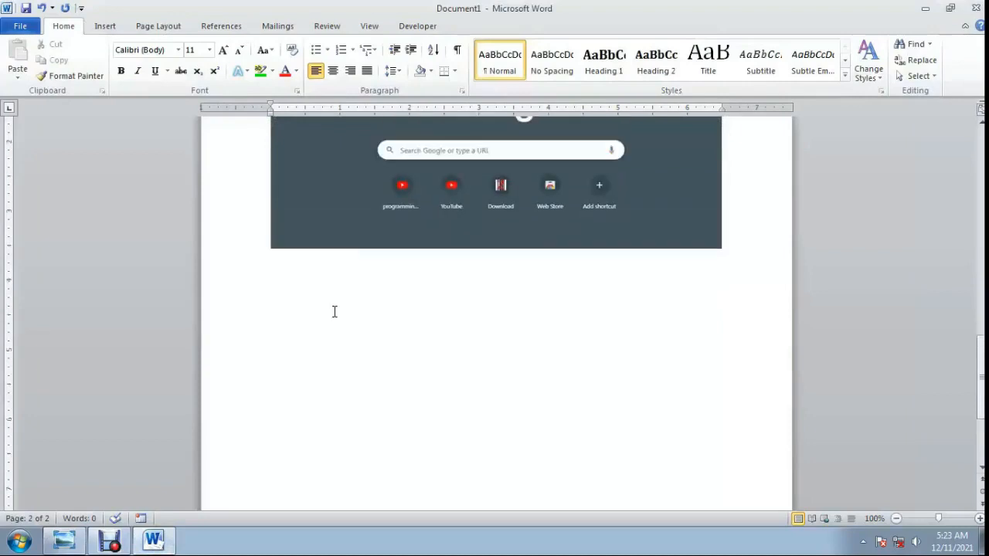
left_click(103, 28)
left_click(317, 66)
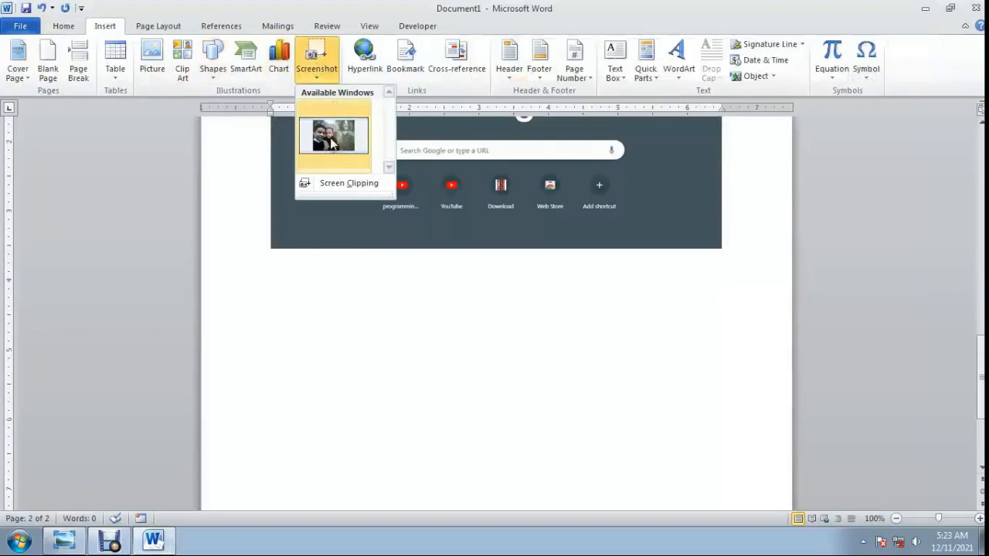
left_click(330, 137)
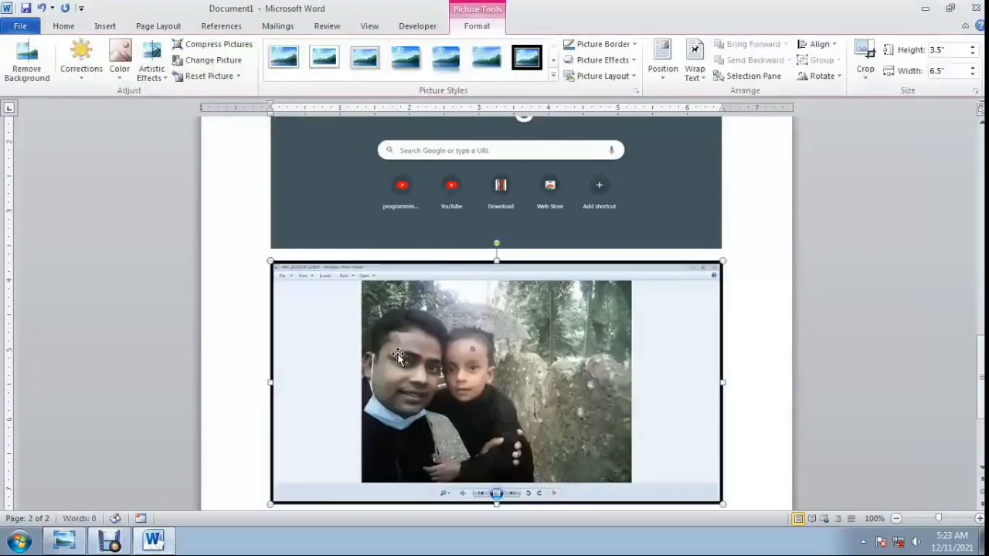
scroll(397, 356, "down", 2)
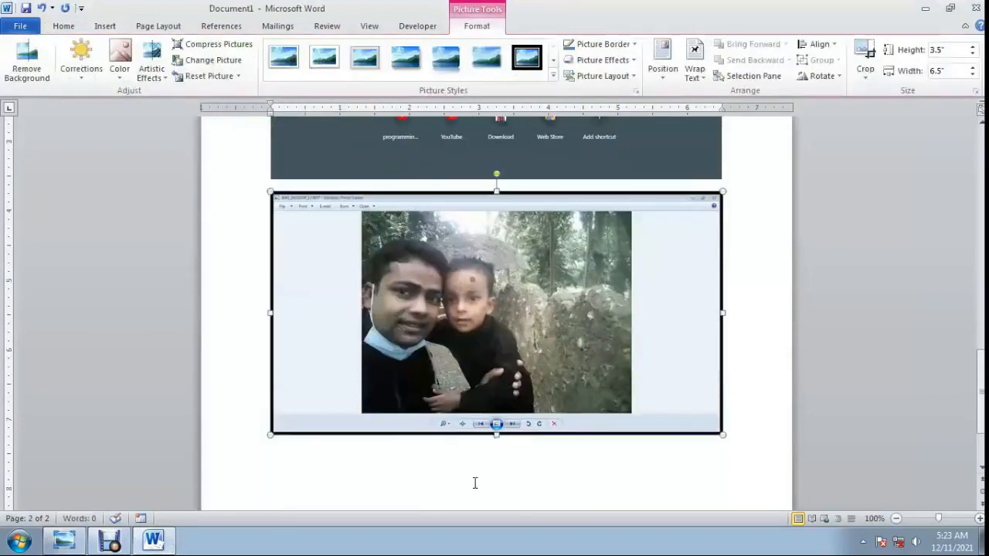
scroll(475, 483, "down", 2)
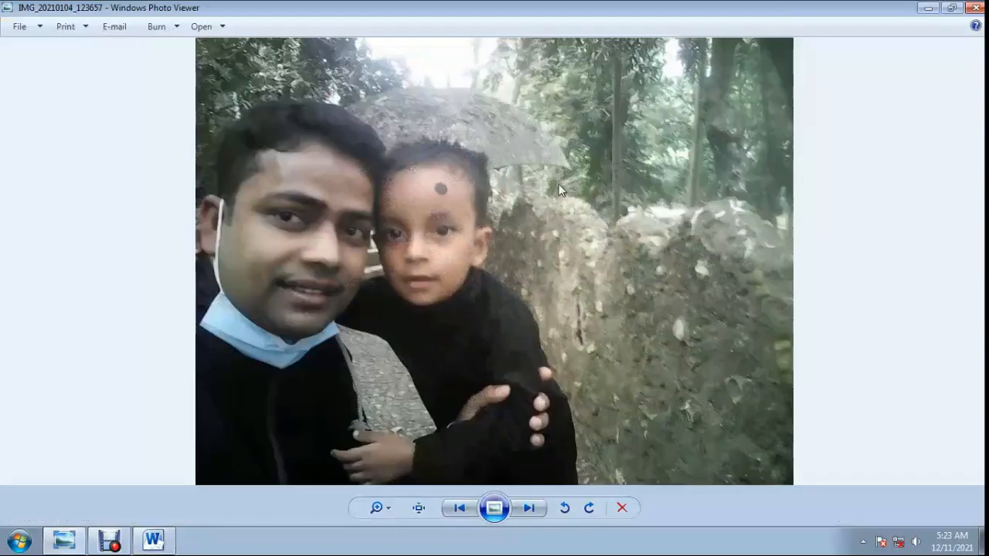
Close the Windows Photo Viewer window and return to the Word document.
left_click(925, 7)
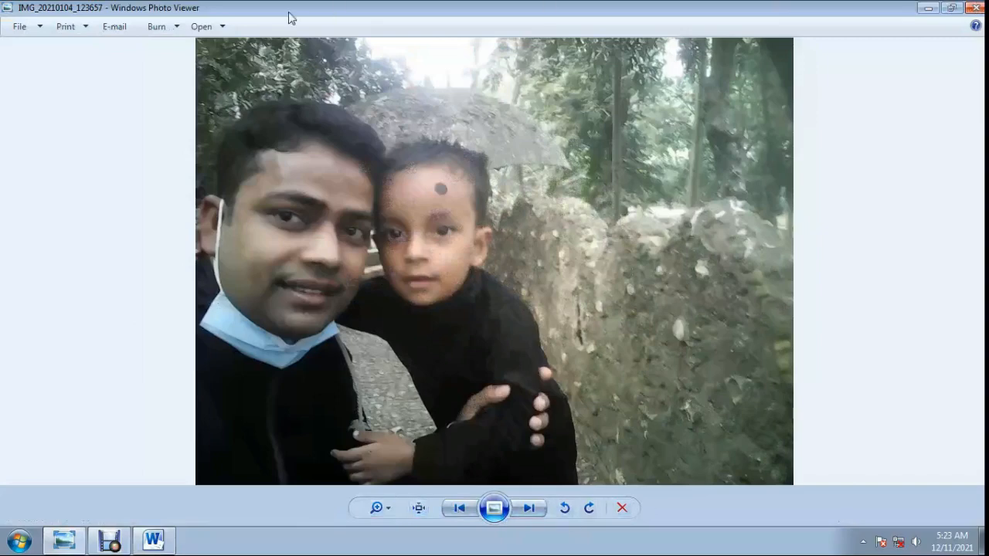
left_click(976, 8)
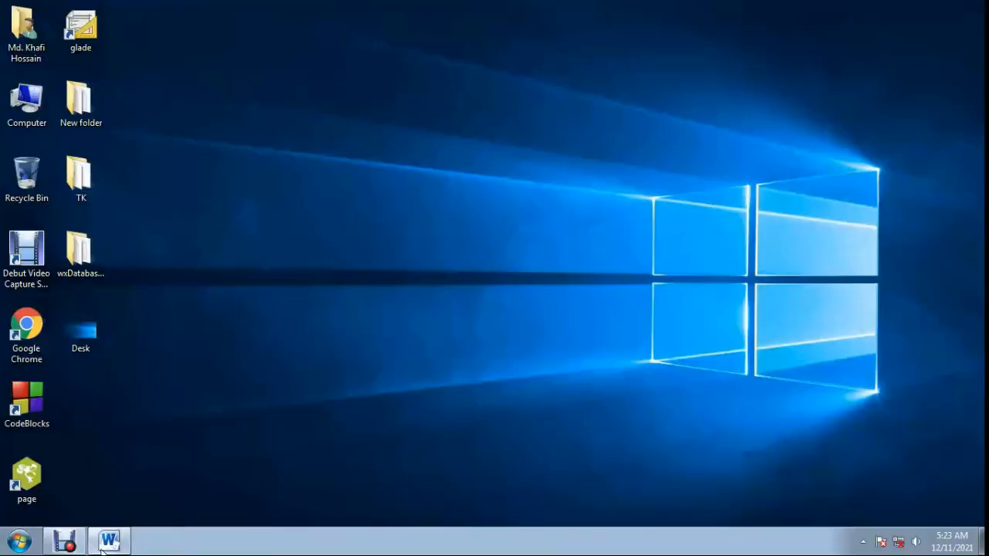
left_click(102, 546)
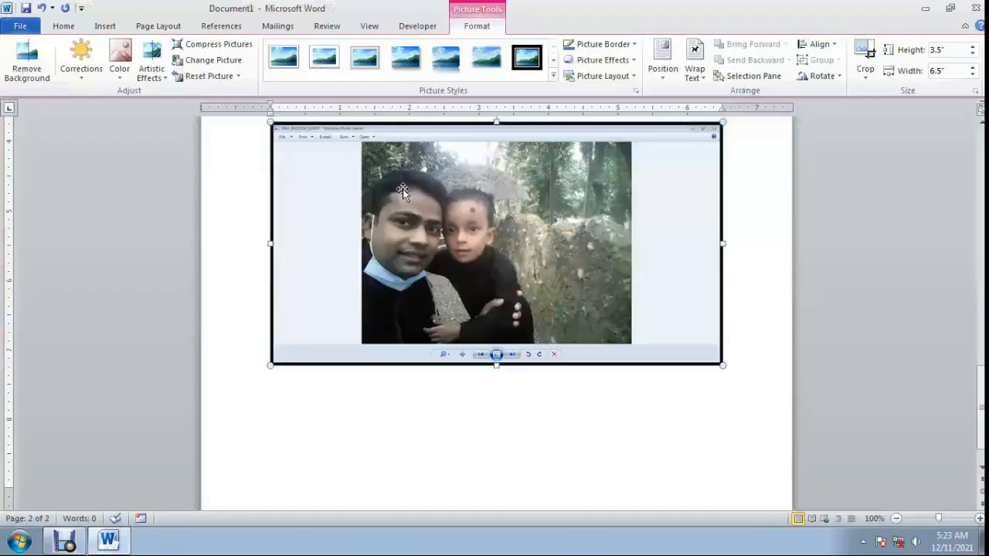
Set the Photo Viewer screenshot's text wrapping to Through and stretch its lower edge down to a height of about 4.03".
left_click_drag(462, 238, 461, 278)
scroll(572, 298, "up", 1)
left_click(699, 76)
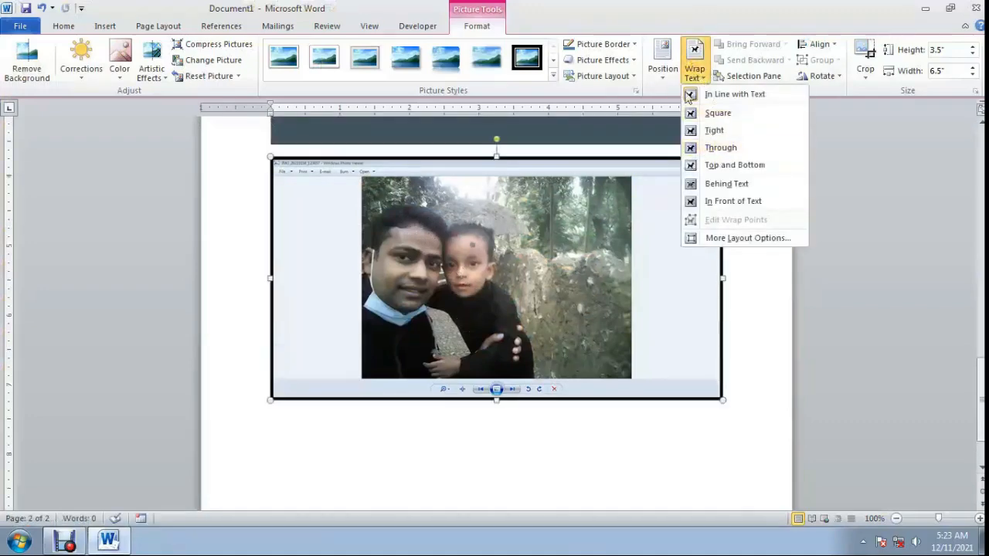
left_click(719, 149)
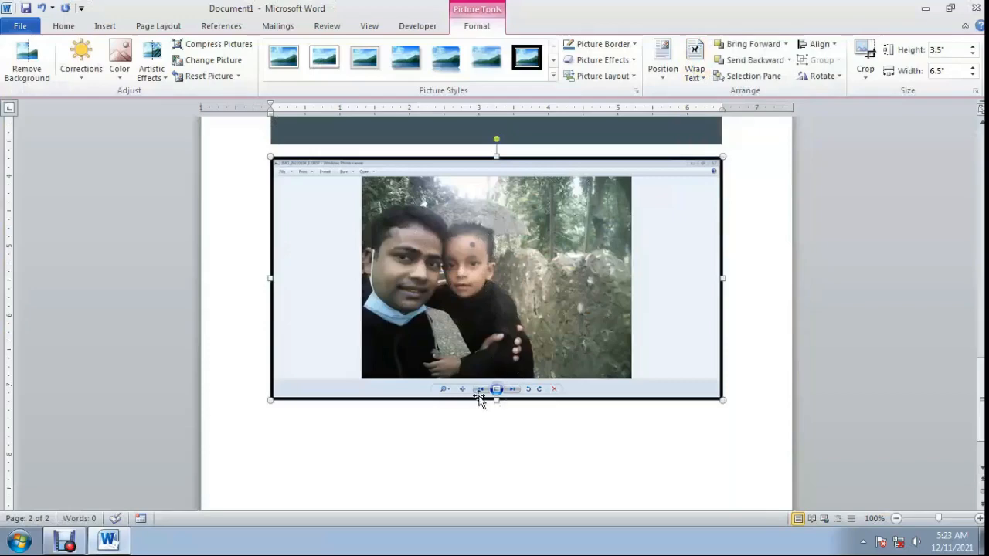
left_click_drag(496, 399, 496, 436)
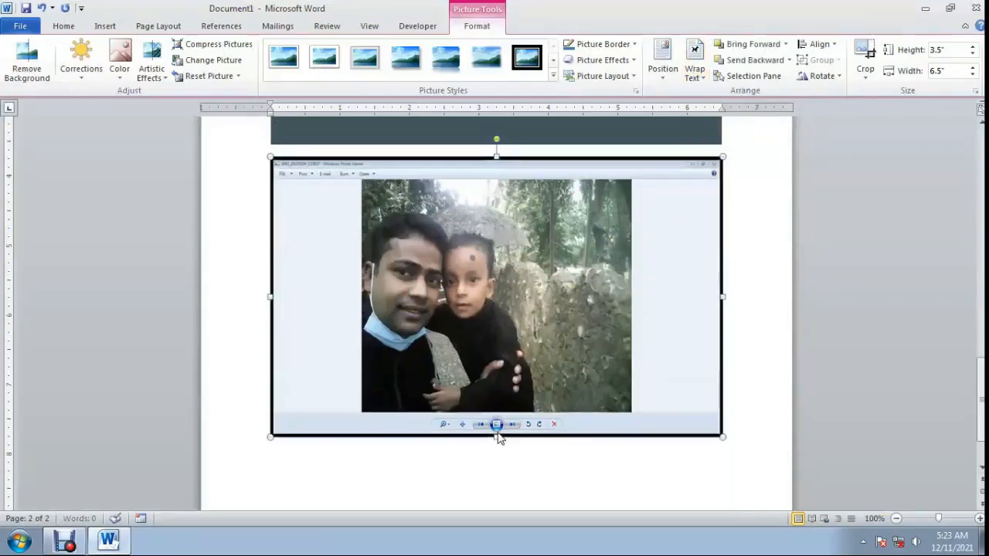
Crop the Photo Viewer screenshot on all four sides down to just the photo, about 3.35" high and 3.88" wide.
scroll(536, 312, "up", 1)
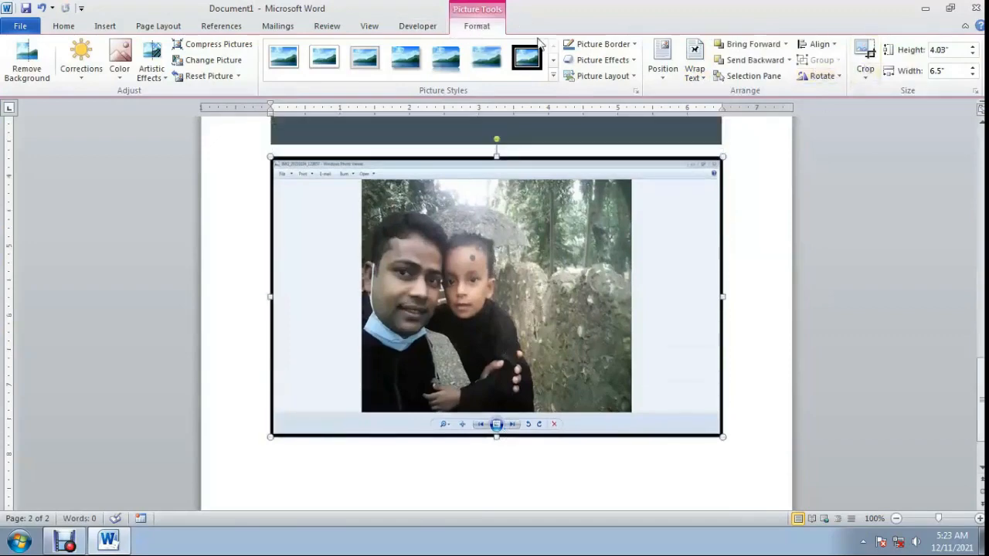
left_click(867, 53)
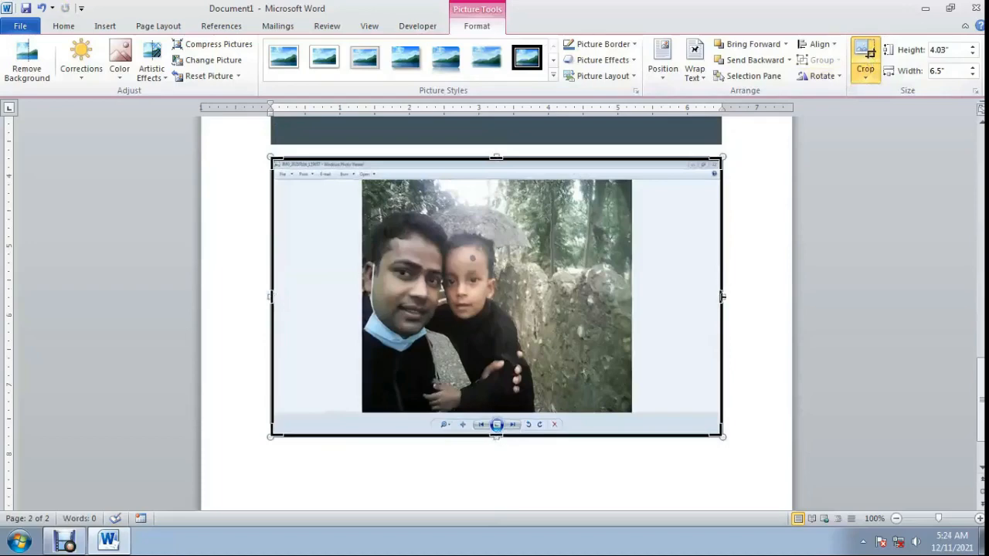
left_click_drag(722, 295, 641, 299)
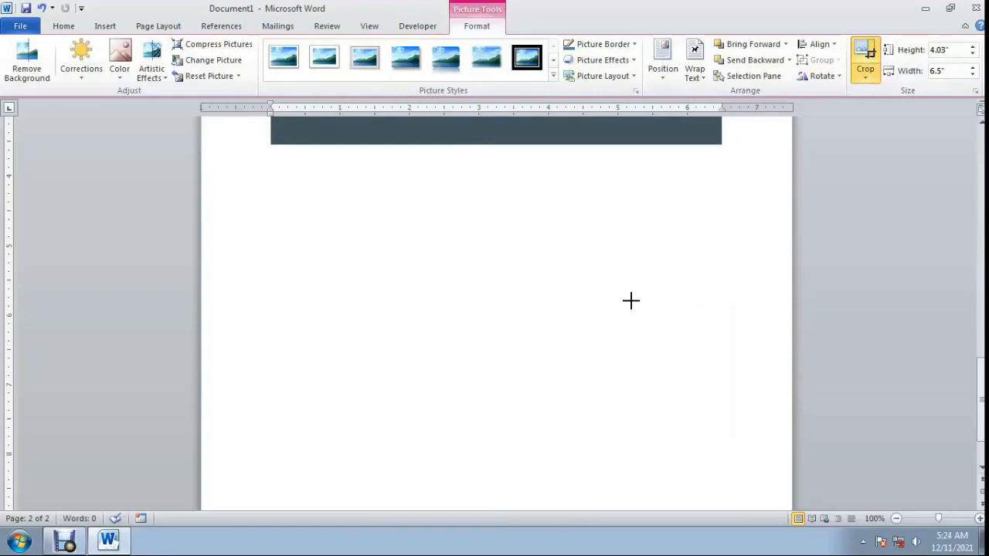
left_click_drag(630, 300, 631, 303)
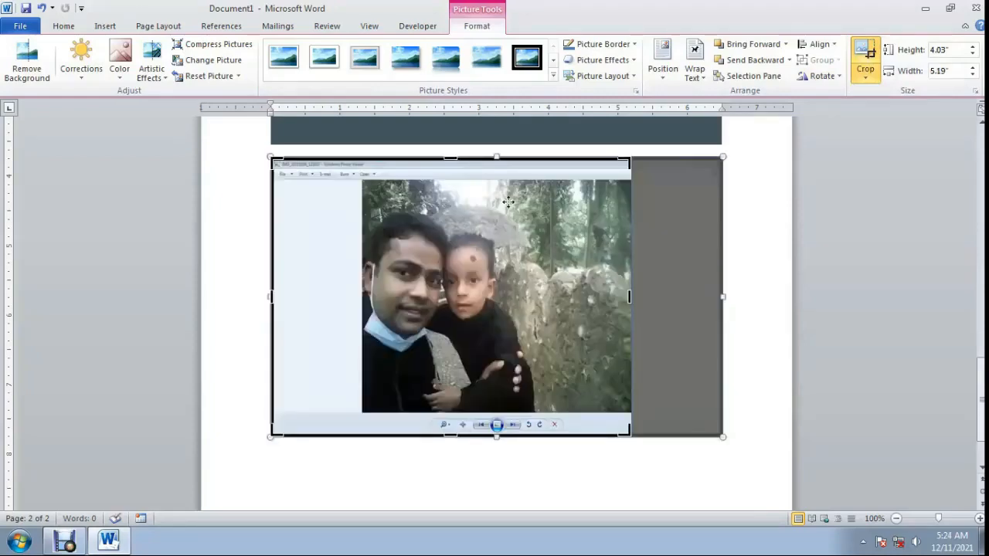
left_click_drag(451, 159, 451, 174)
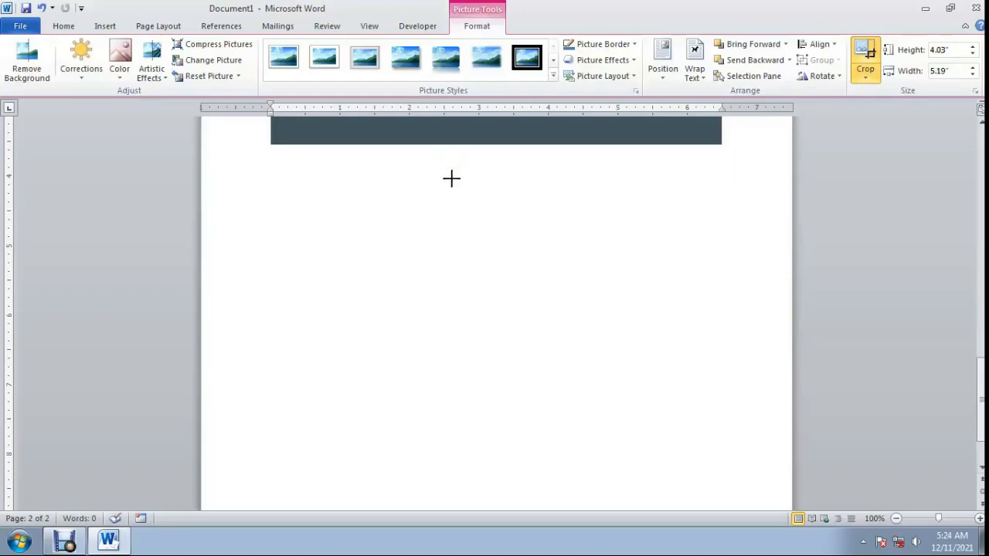
left_click_drag(451, 178, 451, 179)
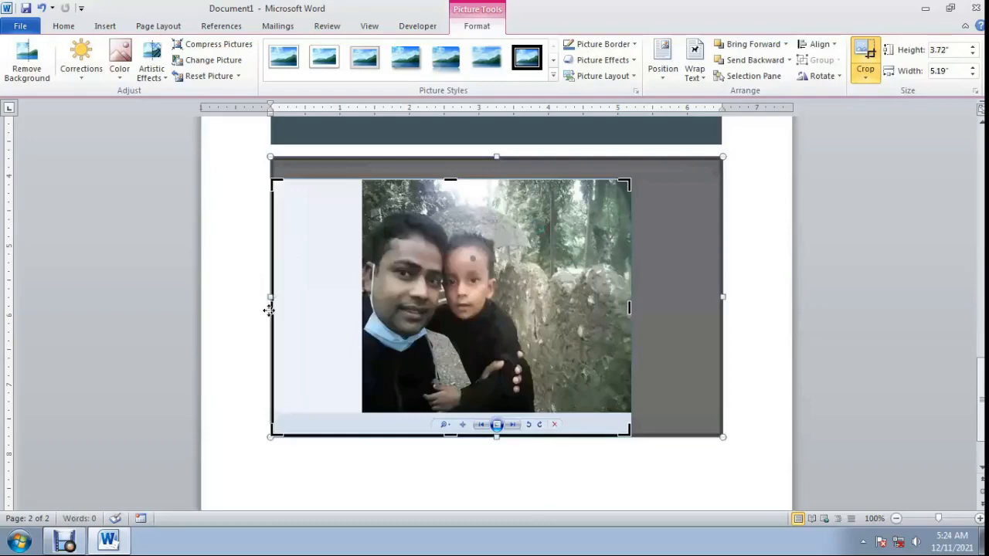
left_click_drag(269, 308, 357, 314)
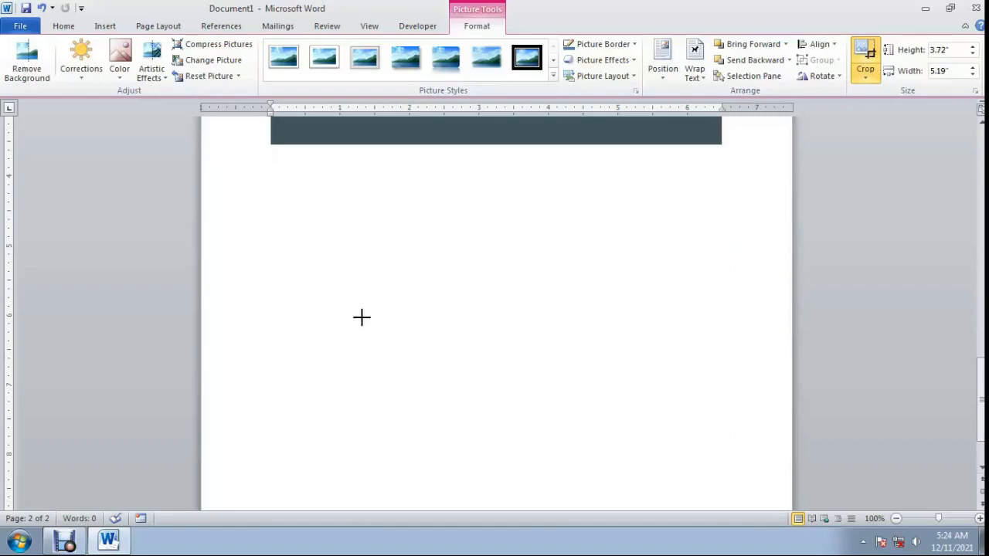
left_click_drag(361, 317, 360, 316)
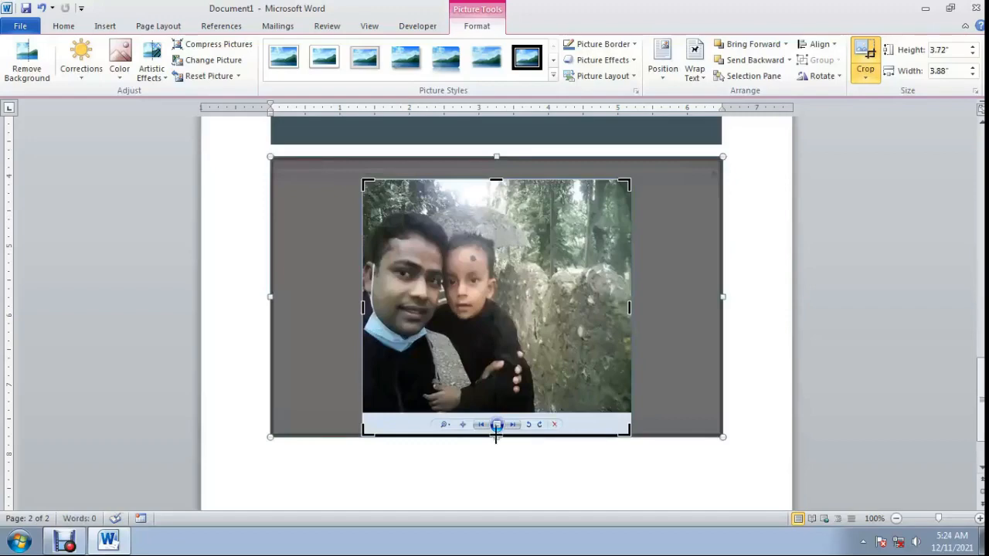
left_click_drag(496, 435, 496, 417)
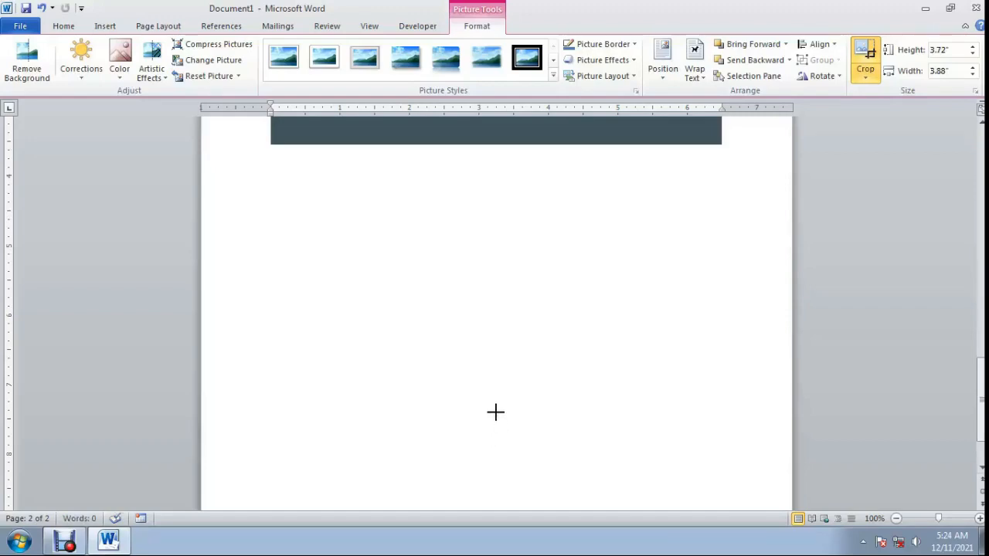
left_click_drag(496, 411, 495, 411)
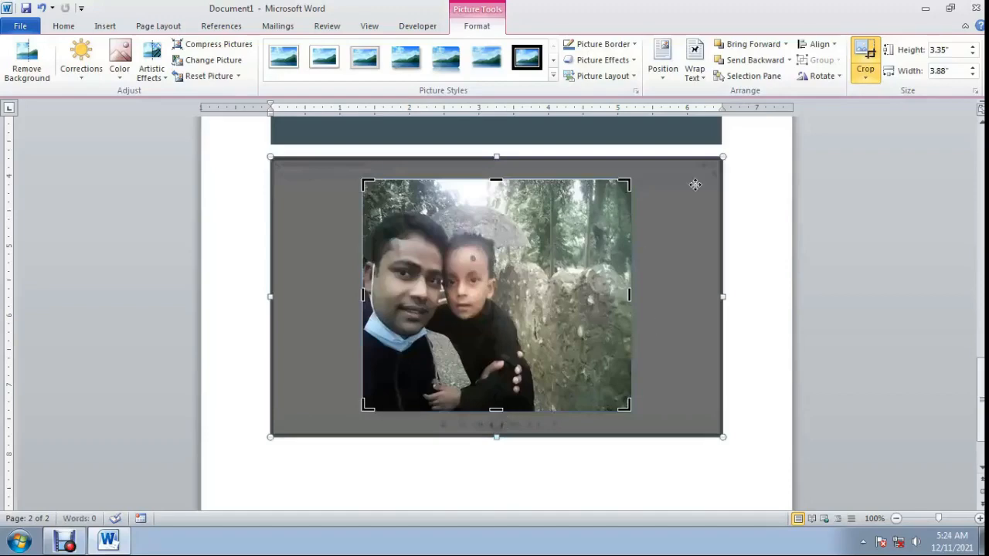
left_click(883, 344)
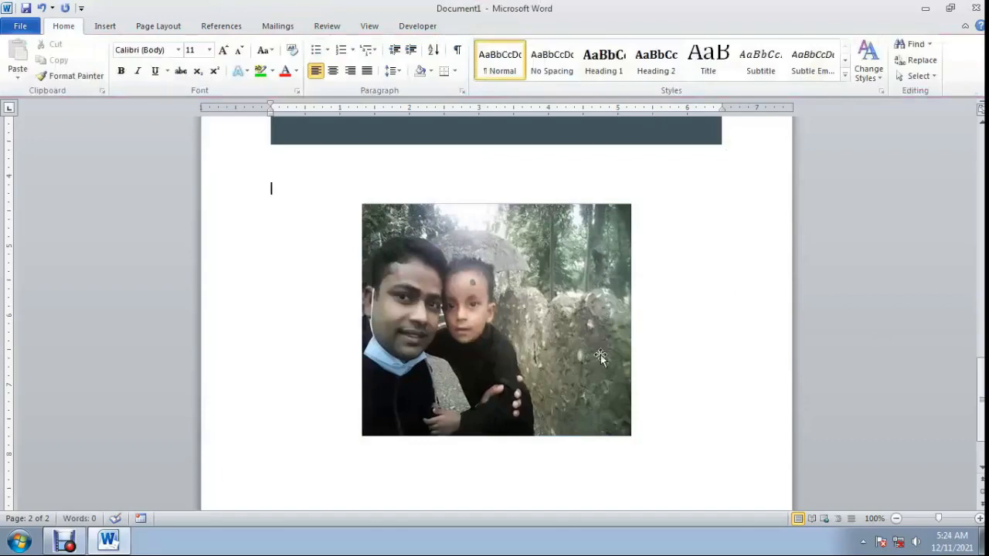
Copy the cropped photo to the clipboard.
scroll(526, 291, "down", 2)
scroll(526, 291, "up", 2)
scroll(528, 298, "down", 1)
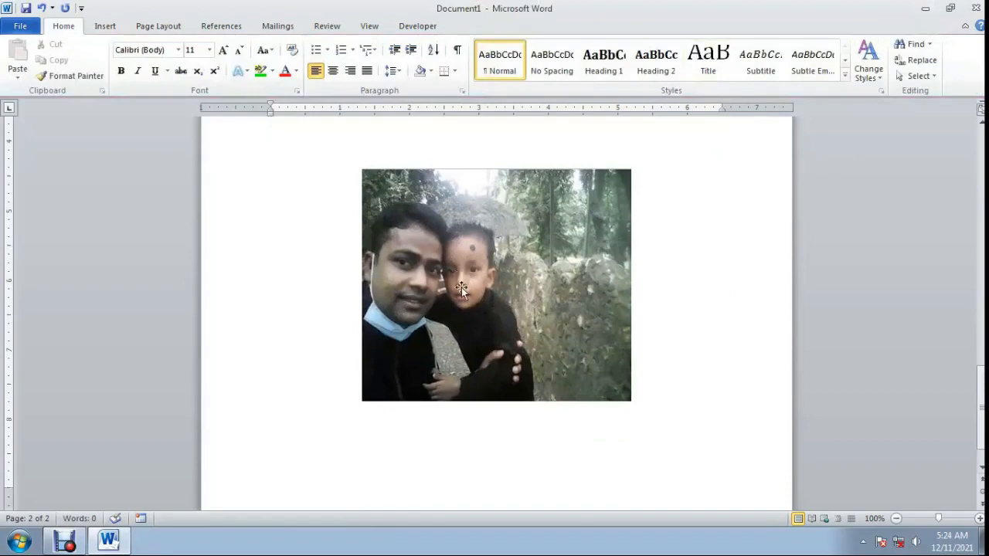
scroll(466, 261, "down", 1)
scroll(472, 301, "up", 3)
scroll(433, 301, "down", 2)
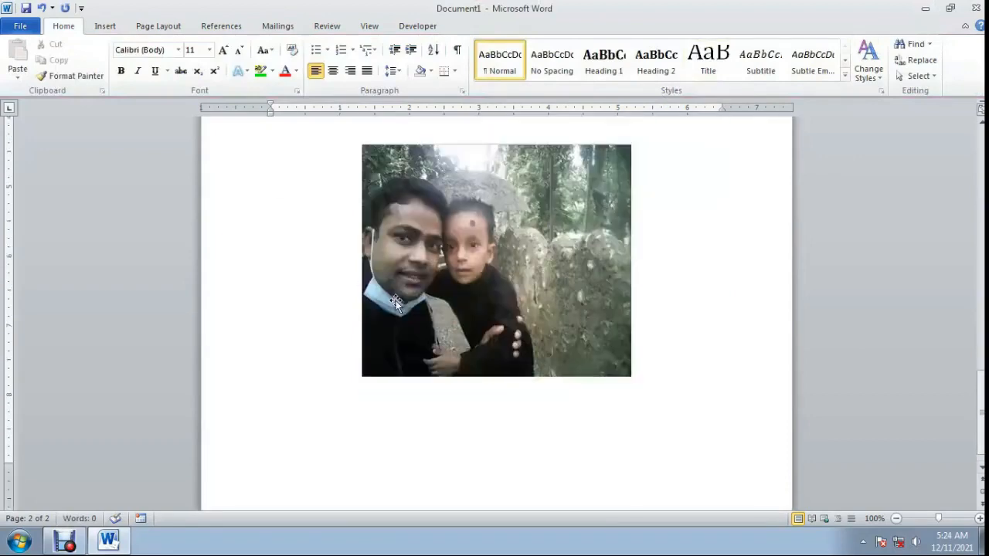
left_click(481, 252)
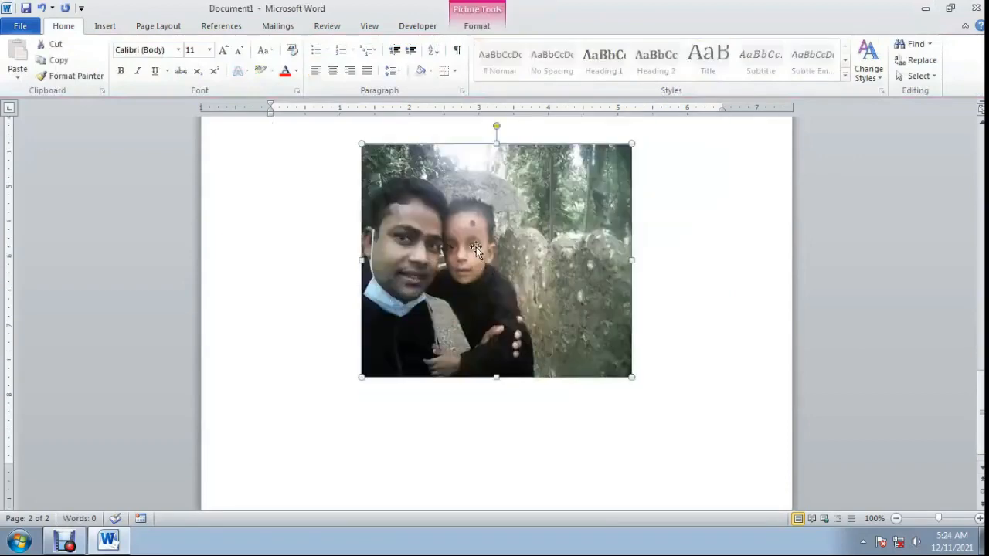
right_click(462, 249)
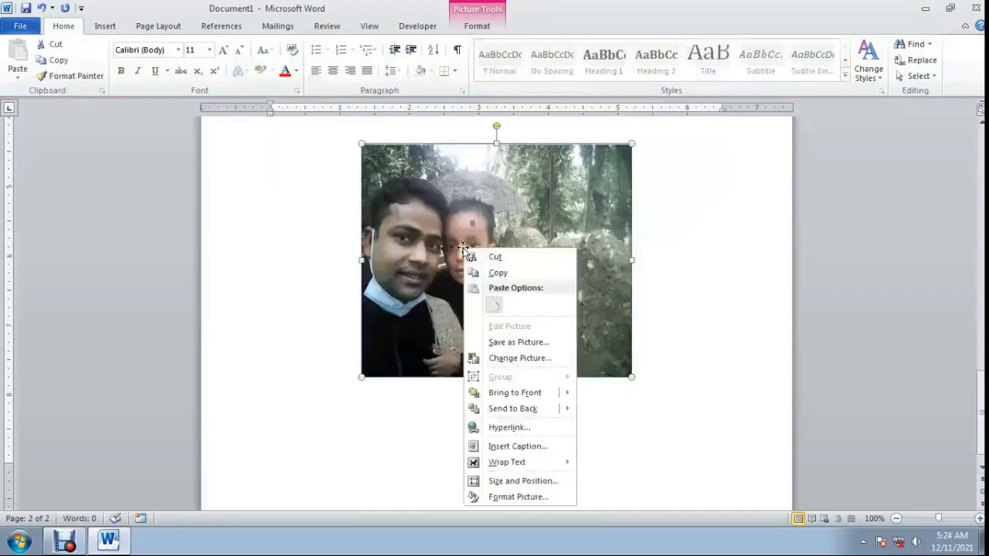
left_click(502, 275)
Delete the Google clipping above the cropped photo.
scroll(490, 308, "down", 1)
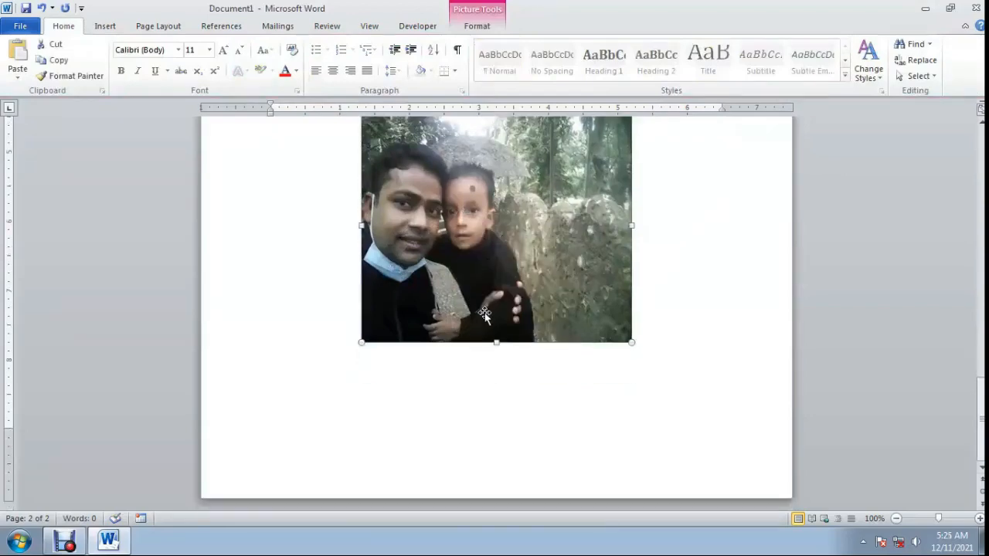
left_click(464, 386)
scroll(472, 376, "up", 5)
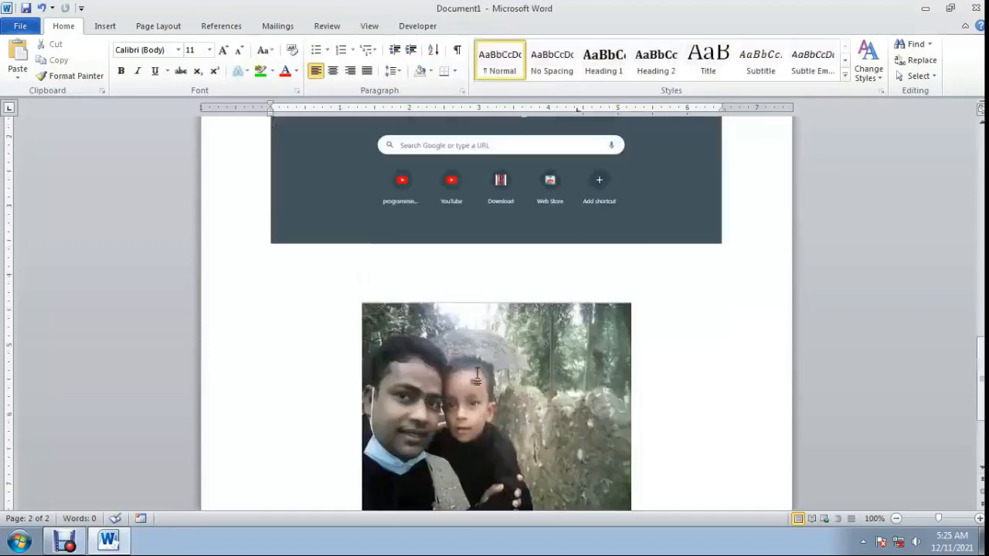
scroll(472, 333, "down", 4)
scroll(472, 306, "up", 5)
left_click(460, 218)
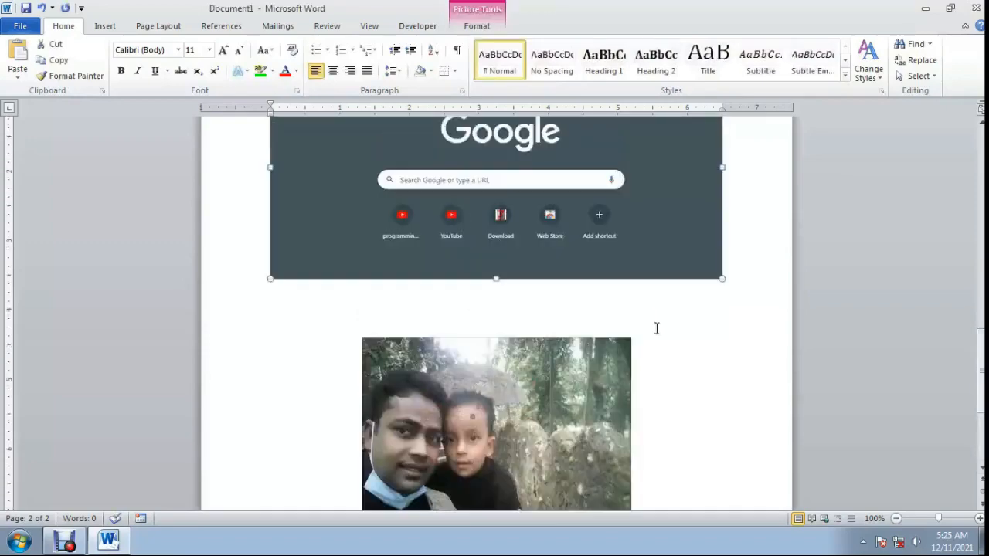
key("Delete")
Paste the copied photo as a picture in the empty space below the cropped photo.
scroll(541, 302, "up", 2)
scroll(473, 287, "down", 3)
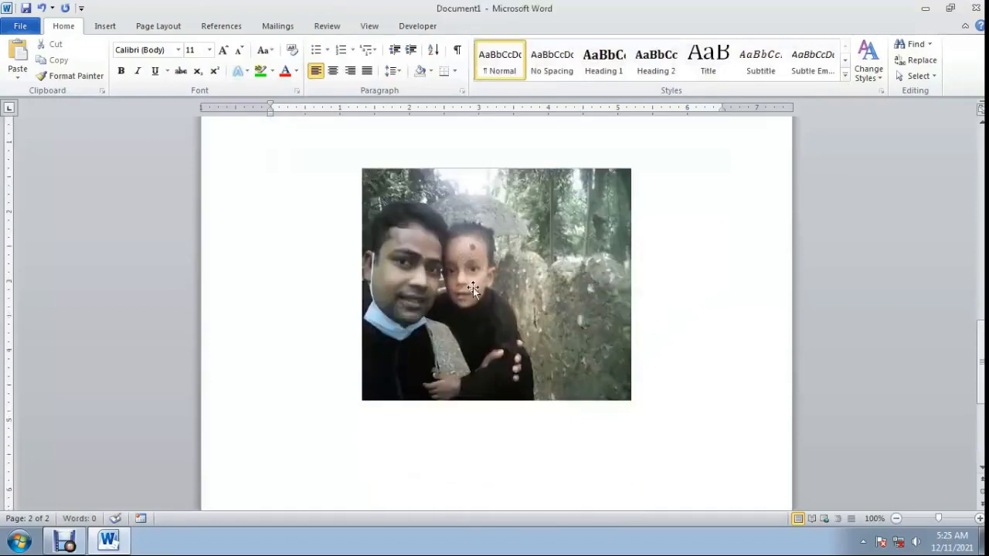
scroll(459, 419, "down", 3)
scroll(400, 369, "up", 2)
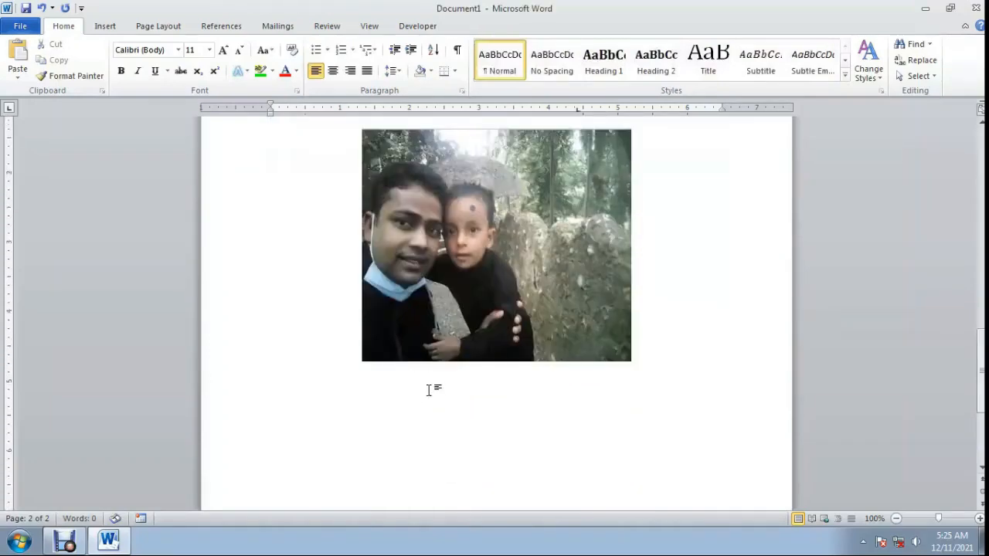
scroll(464, 408, "down", 3)
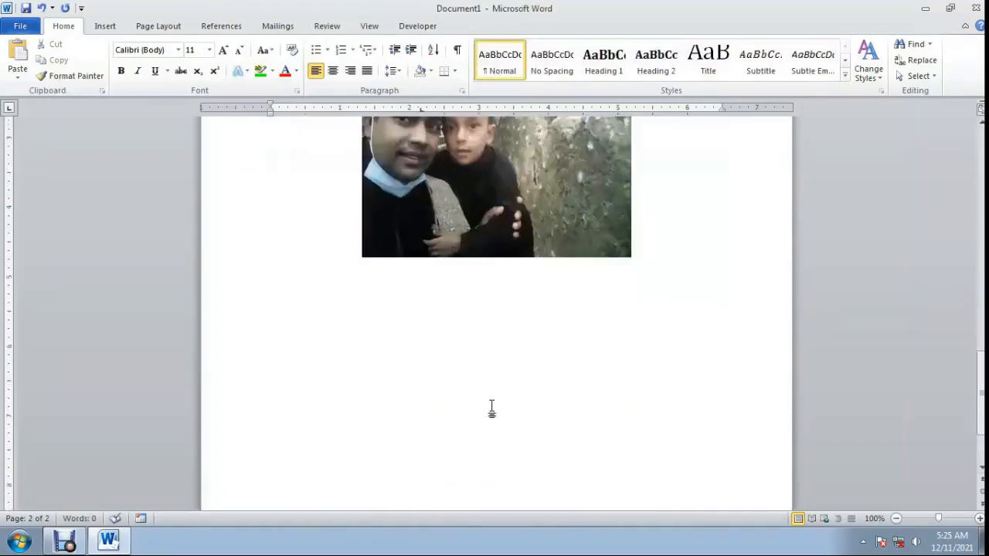
right_click(430, 313)
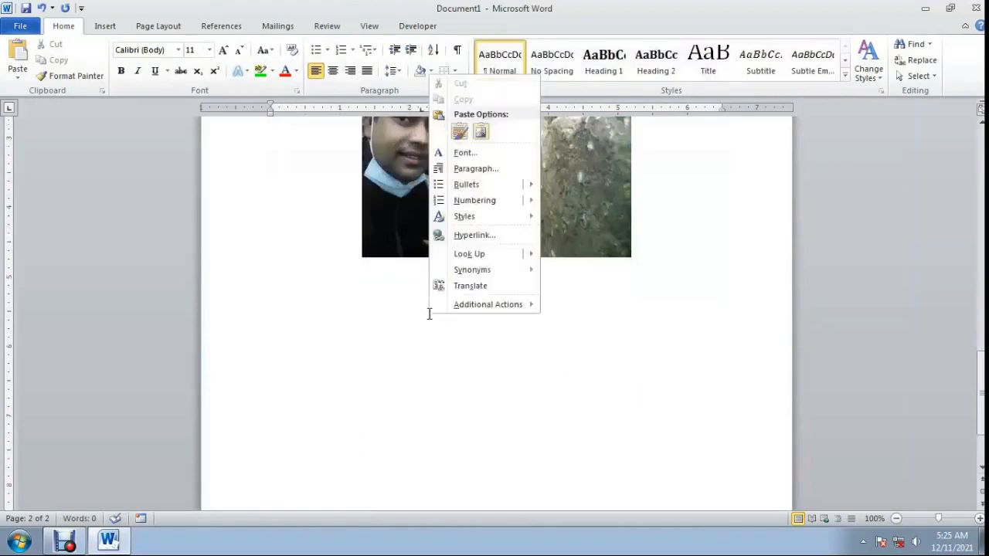
left_click(480, 132)
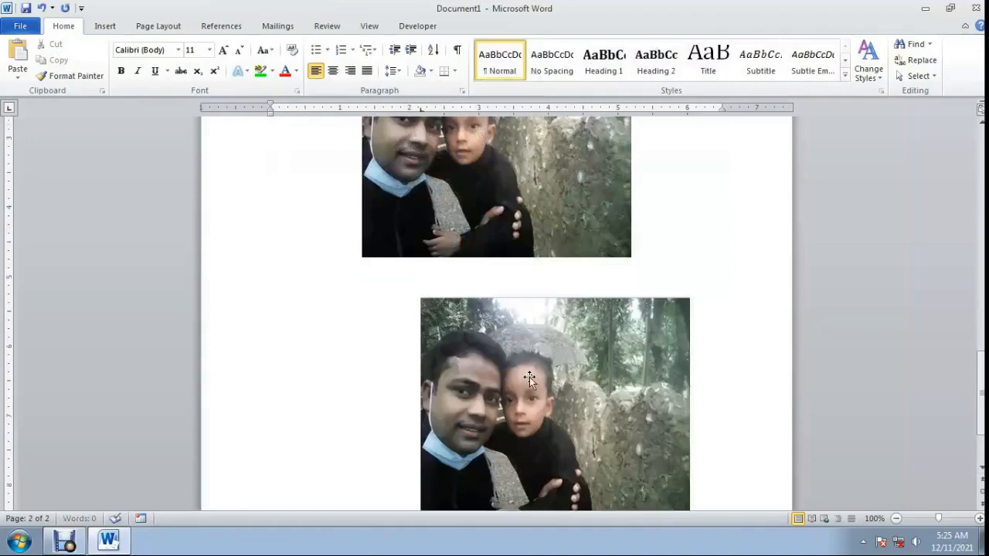
scroll(364, 336, "down", 3)
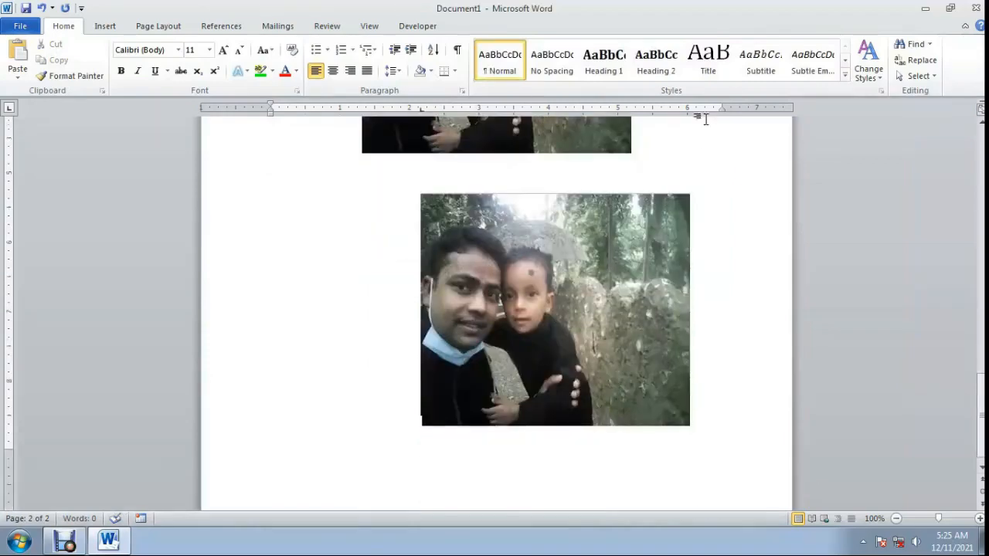
Set the pasted photo's text wrapping to Through and move it left to line up beneath the original photo.
left_click_drag(541, 294, 533, 295)
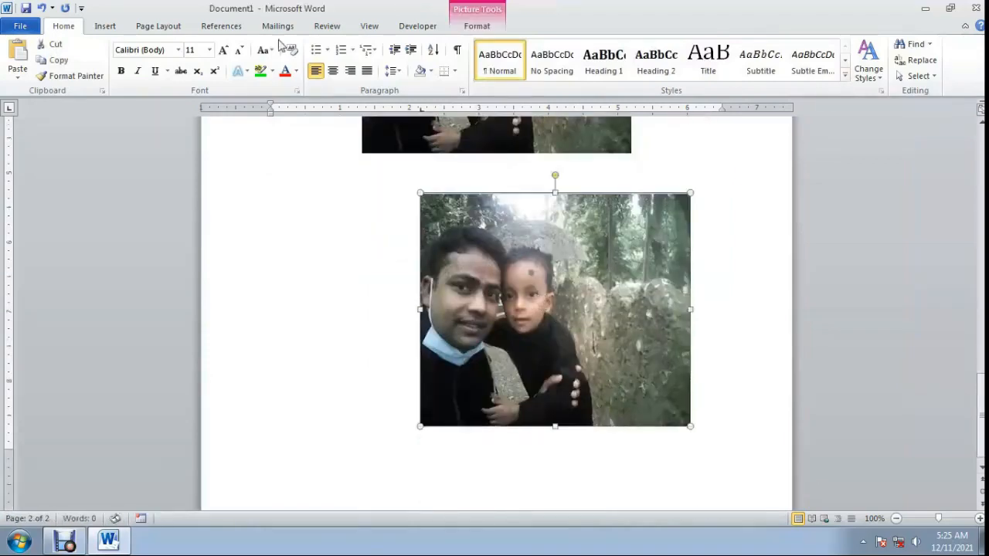
left_click(473, 27)
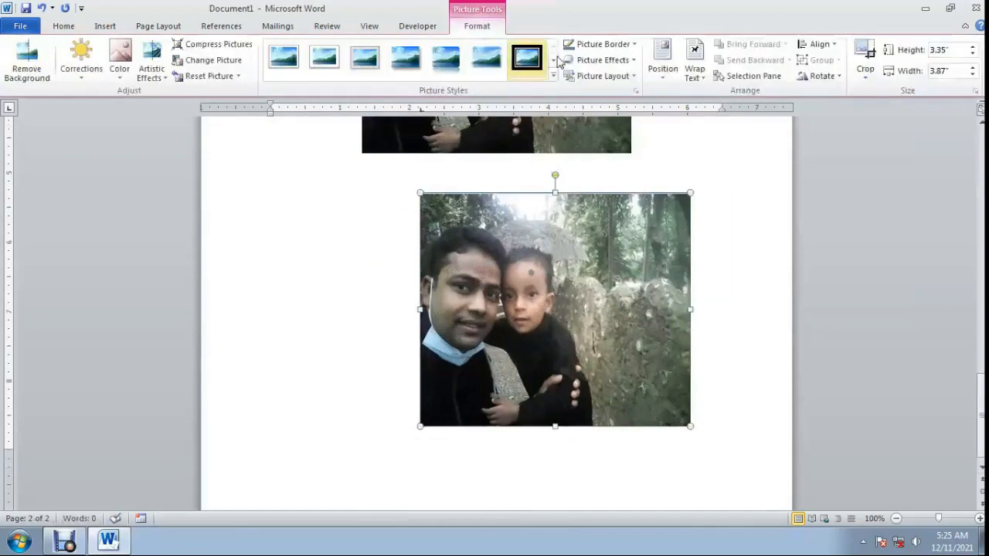
left_click(695, 74)
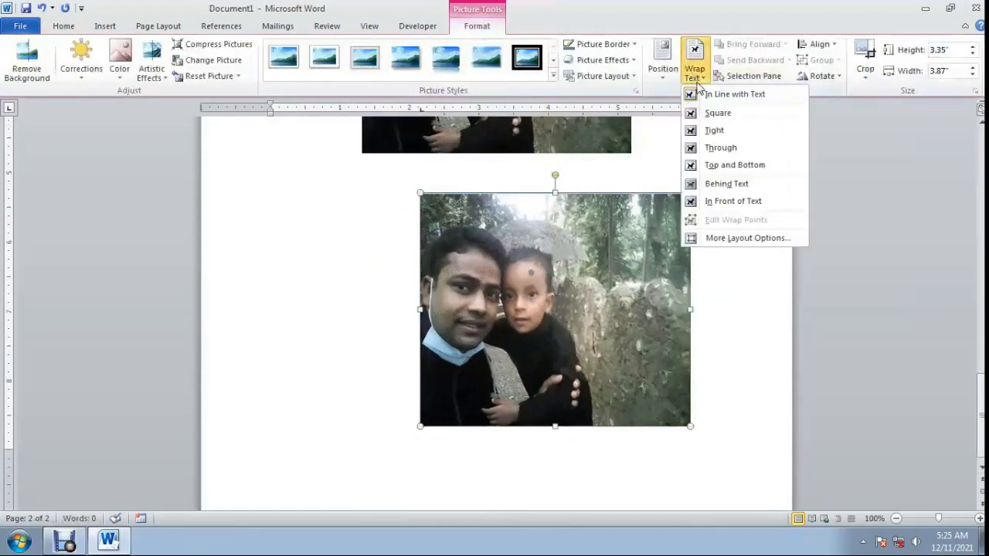
left_click(717, 149)
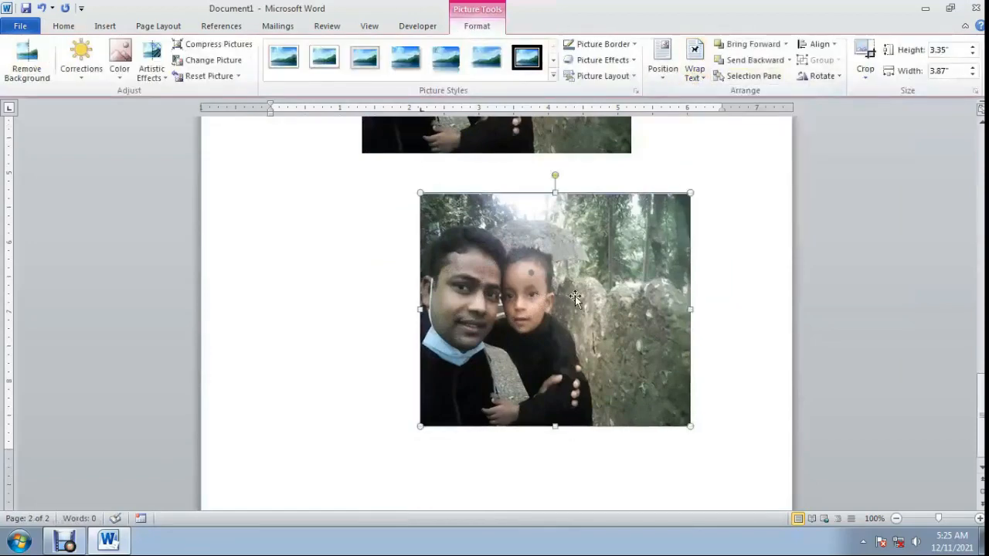
left_click_drag(528, 294, 458, 315)
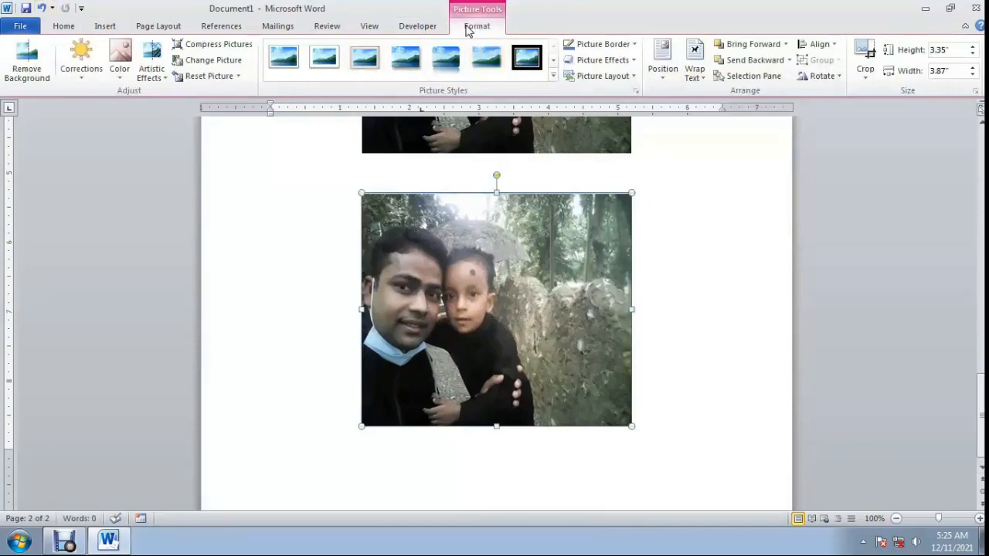
Preview the sharpness, brightness and contrast corrections on the lower photo without applying any.
left_click(81, 78)
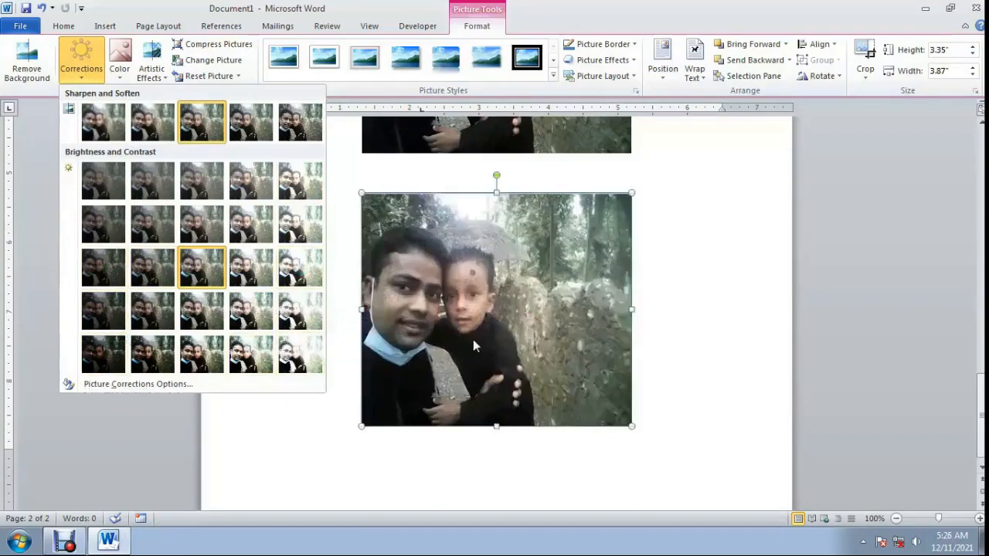
left_click(406, 464)
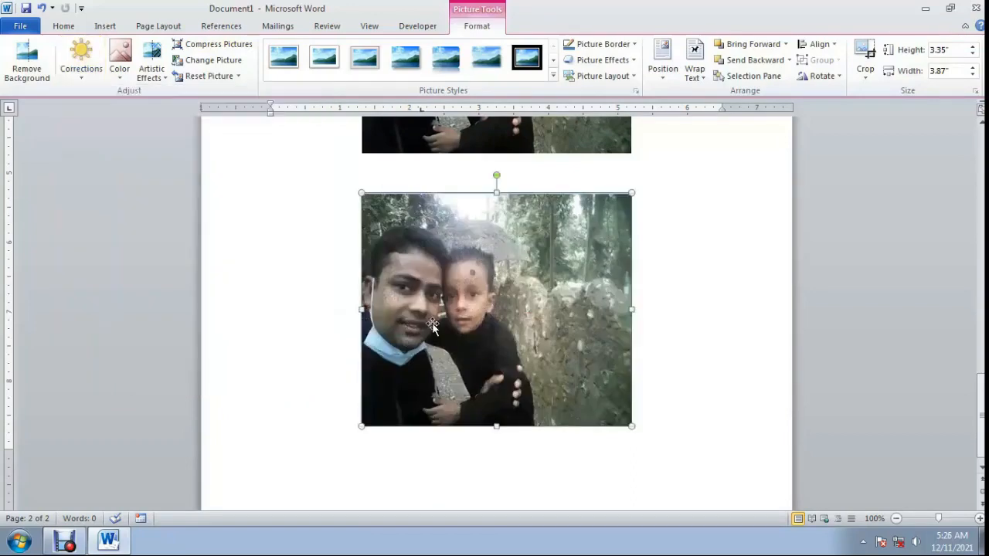
Try the lowest Color Saturation preset on the lower photo and undo it.
left_click(120, 69)
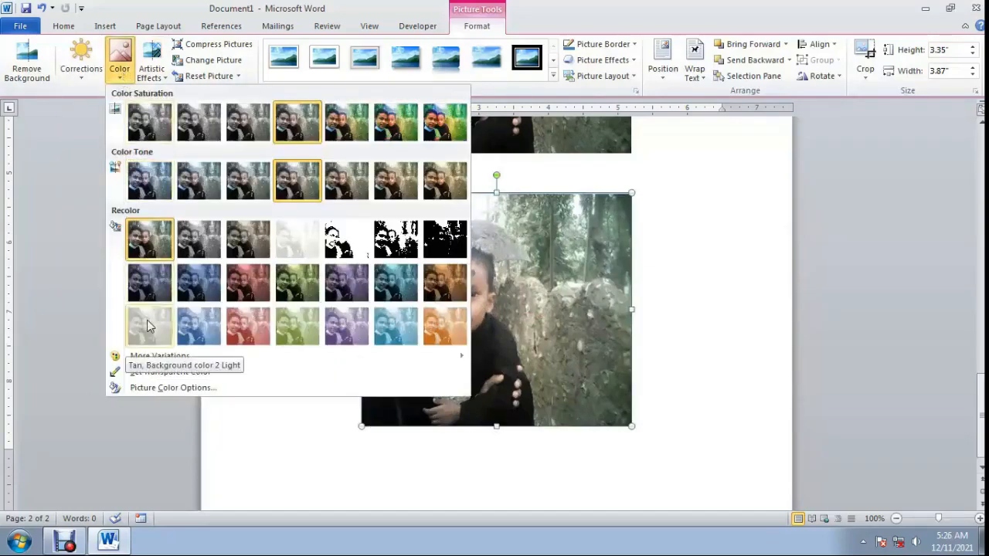
left_click(149, 131)
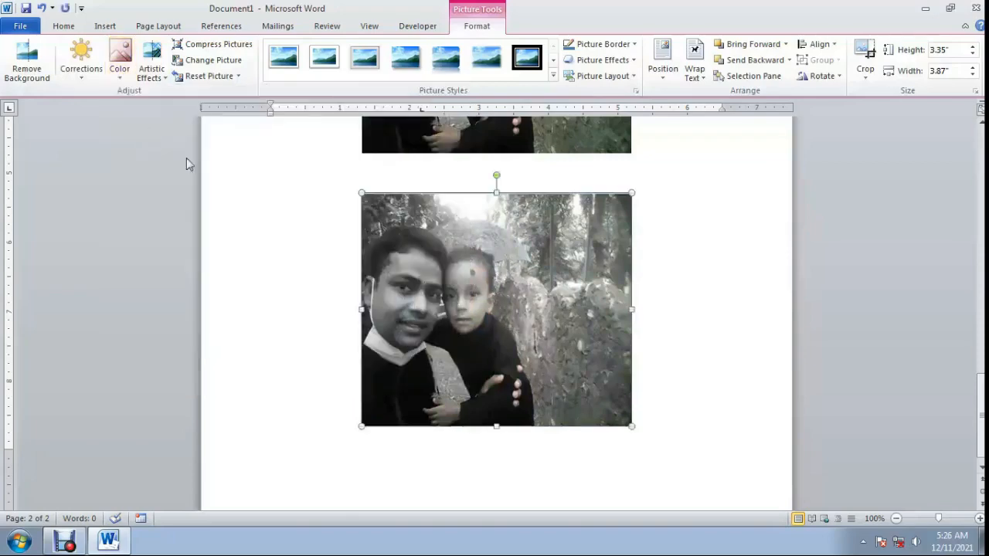
left_click(42, 8)
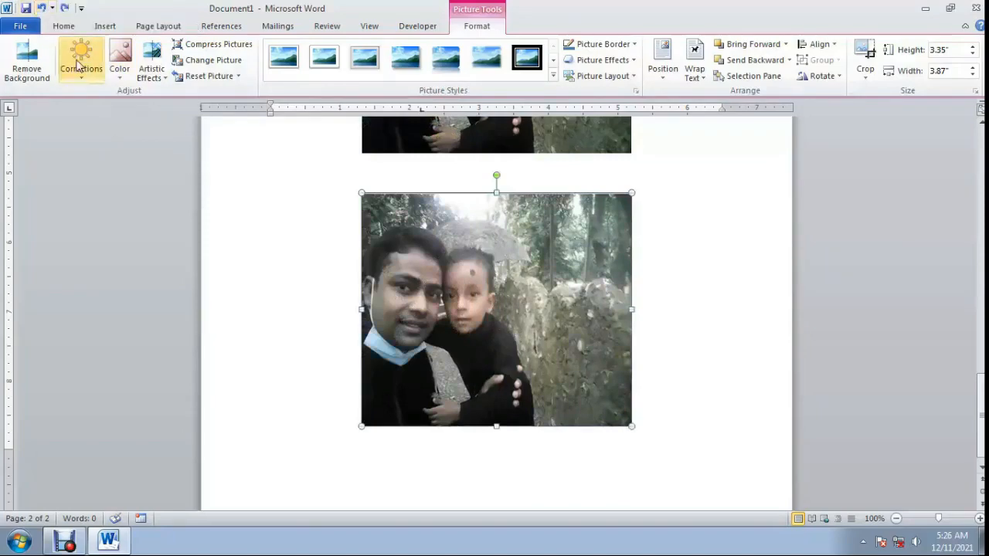
Try the Black and White: 50% recolor on the lower photo and undo it.
left_click(120, 74)
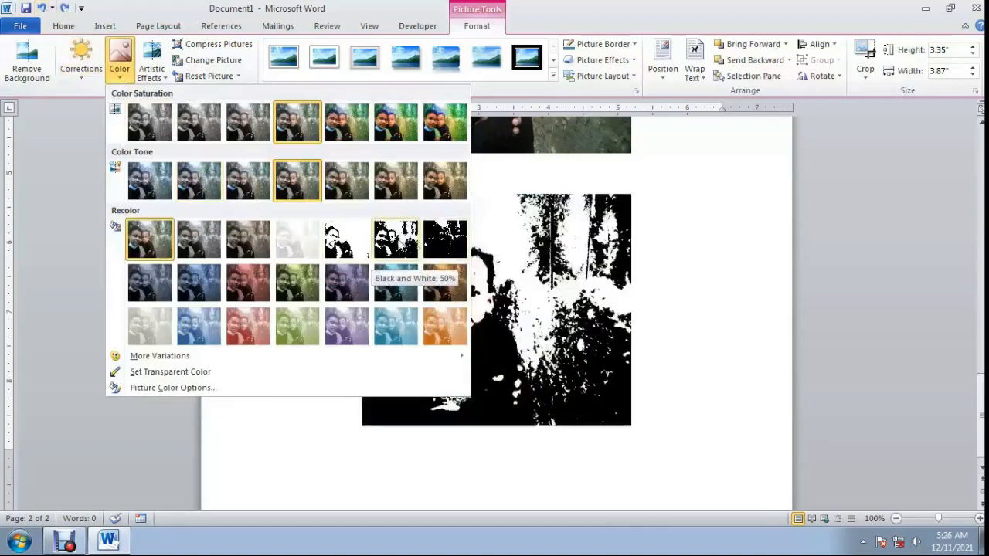
left_click(395, 239)
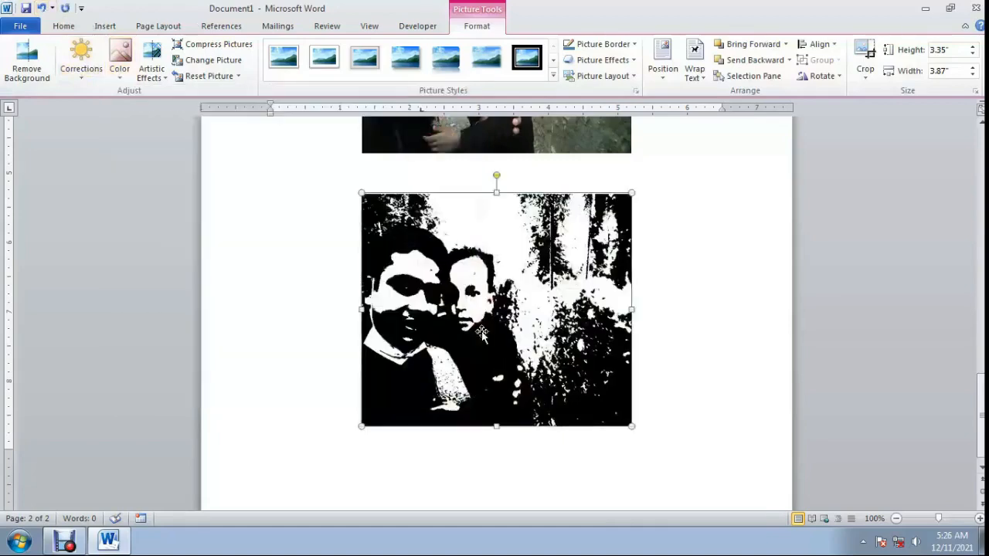
left_click(724, 307)
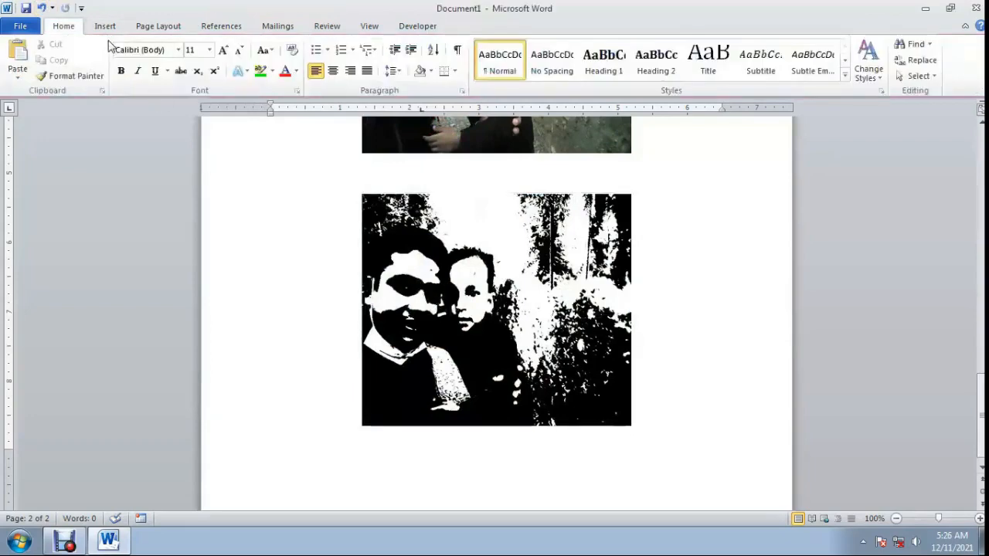
double_click(440, 263)
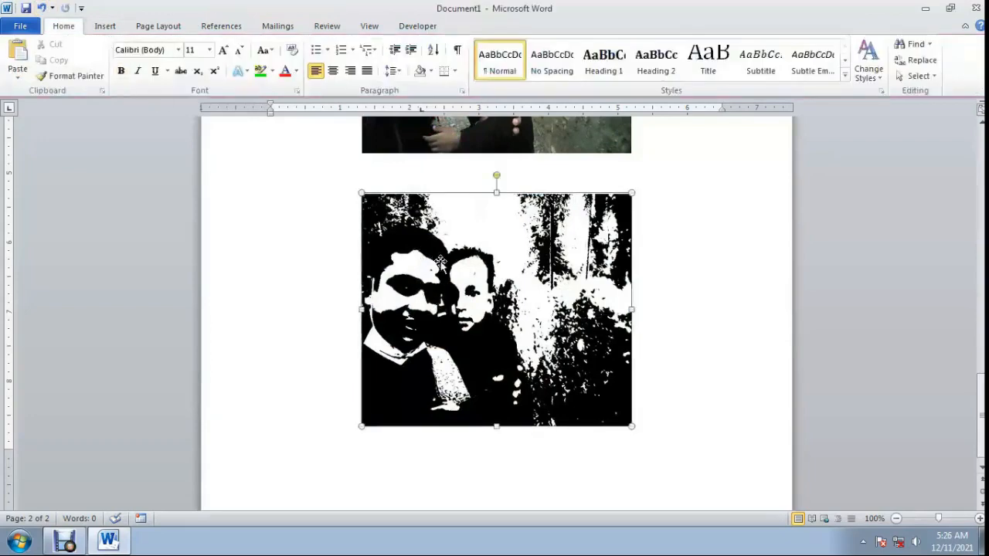
left_click(41, 7)
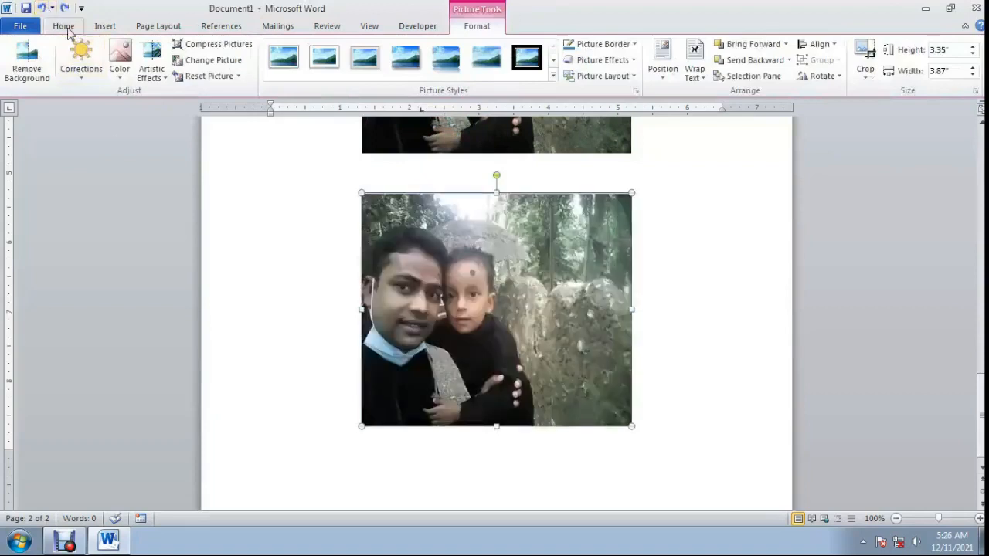
Try the light purple recolor with color temperature 3,250 and saturation 260% on the lower photo, and undo these color changes.
left_click(120, 77)
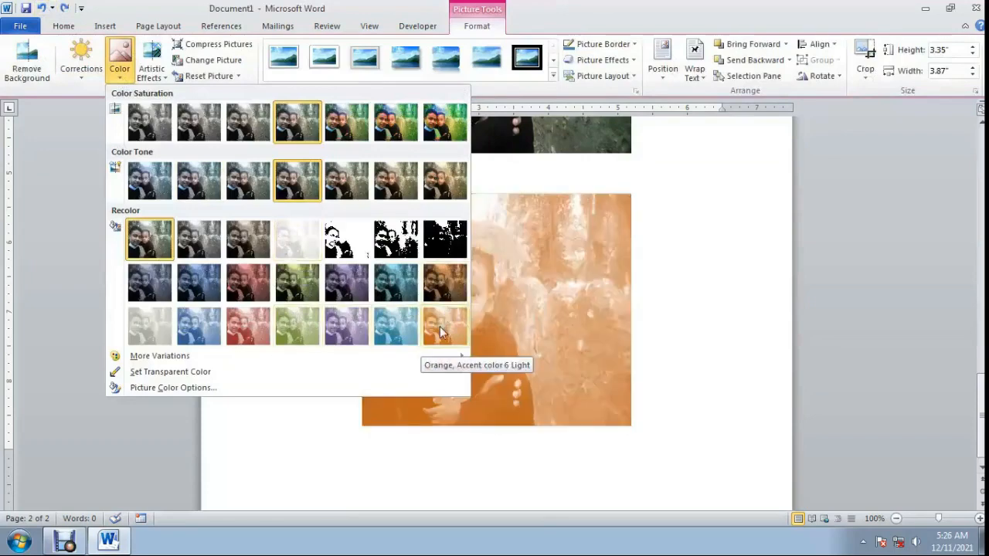
left_click(350, 330)
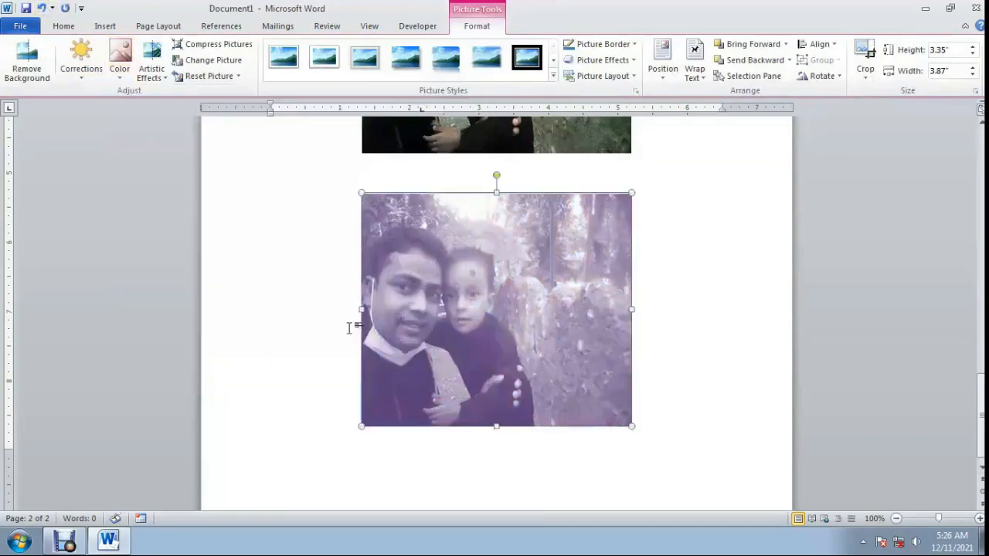
left_click(120, 68)
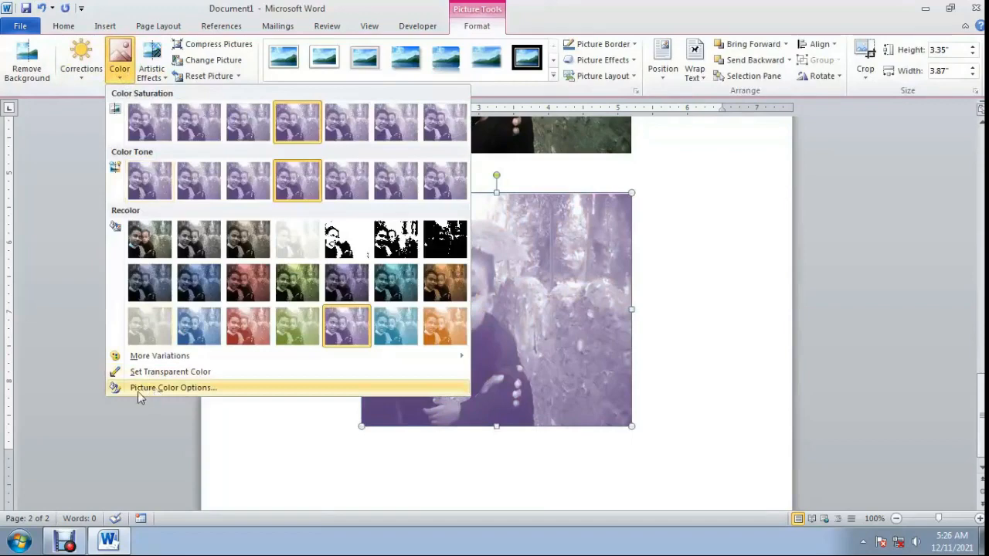
left_click(178, 389)
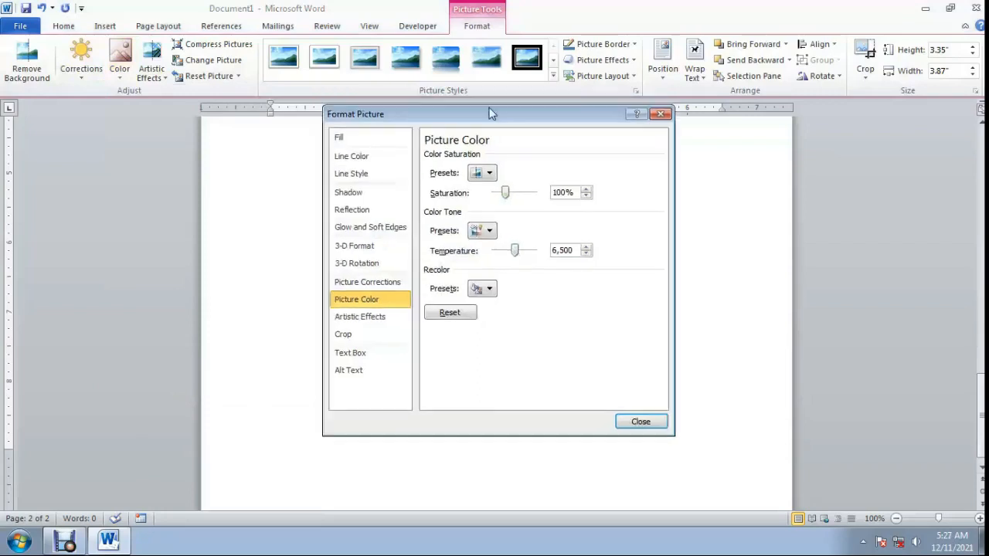
left_click_drag(485, 100, 733, 153)
left_click_drag(757, 299, 748, 299)
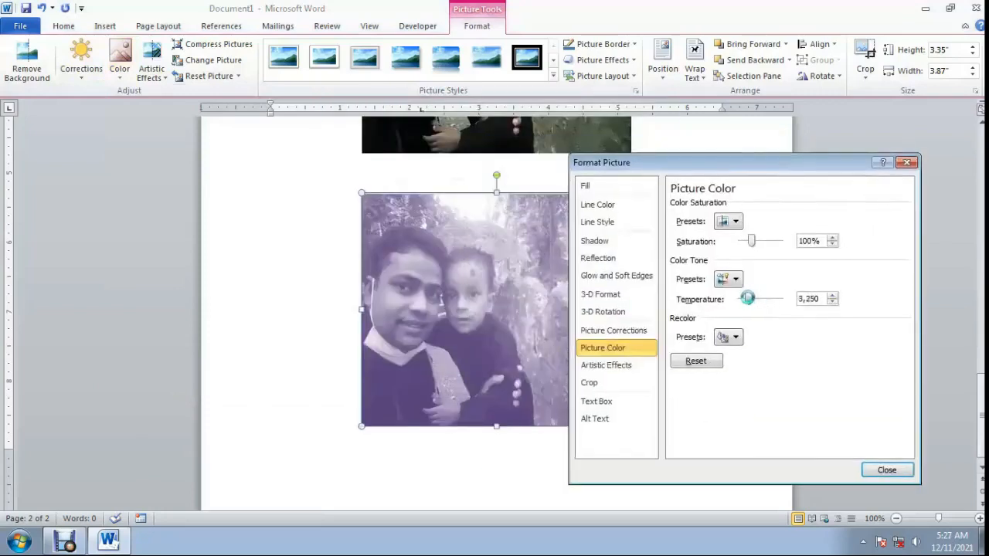
left_click_drag(748, 244, 766, 241)
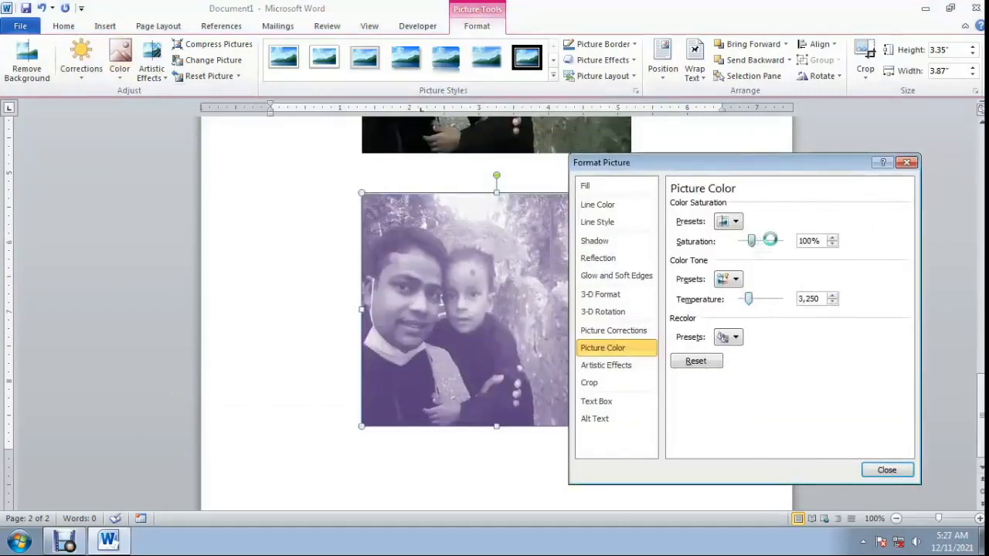
left_click(886, 471)
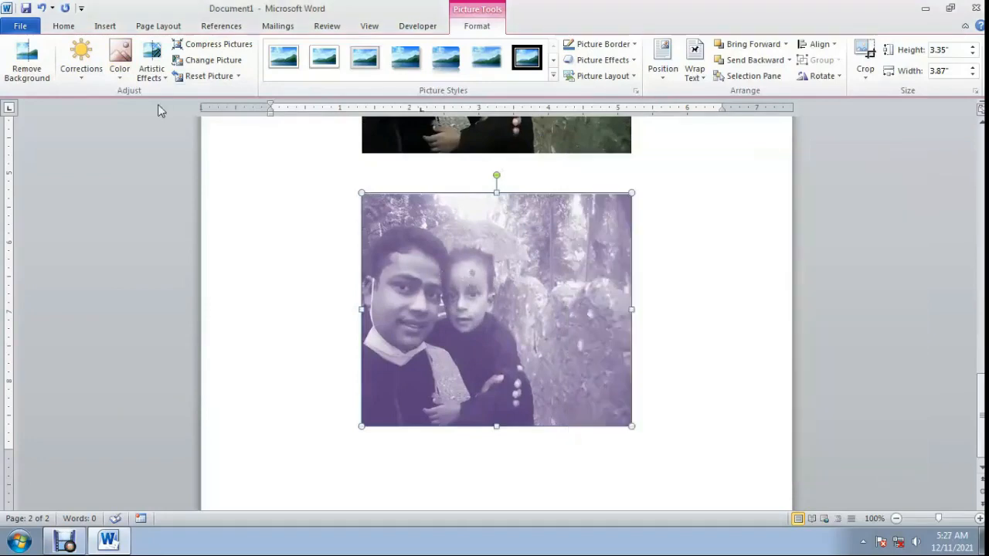
left_click(44, 8)
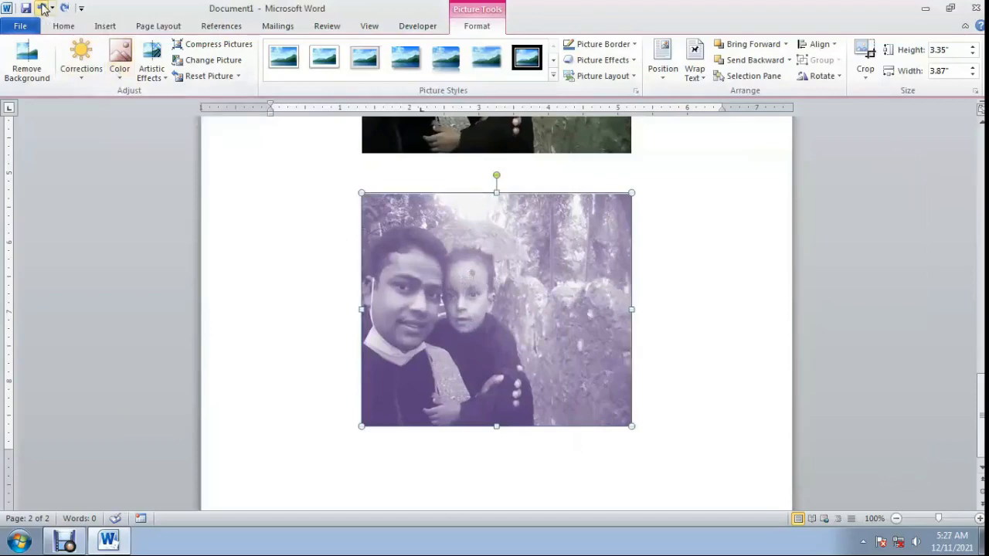
left_click(44, 8)
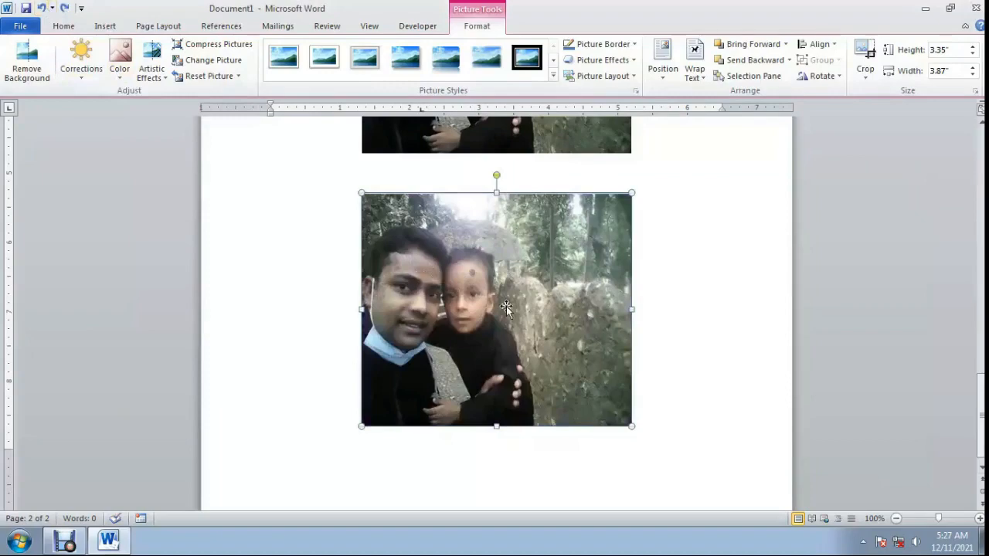
Apply the Cement artistic effect, a cracked stone texture, to the lower photo.
scroll(505, 321, "up", 3)
scroll(506, 321, "up", 2)
scroll(487, 348, "down", 5)
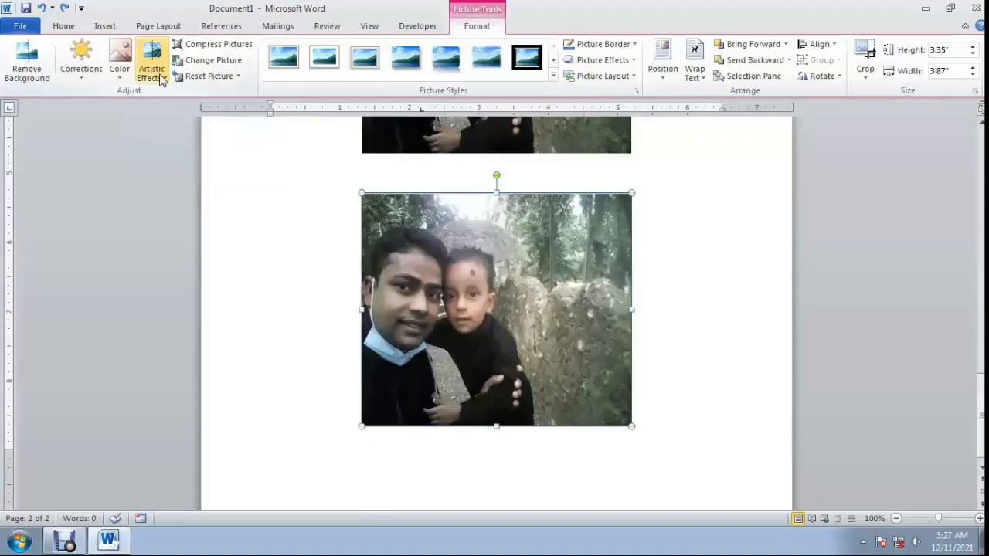
left_click(162, 80)
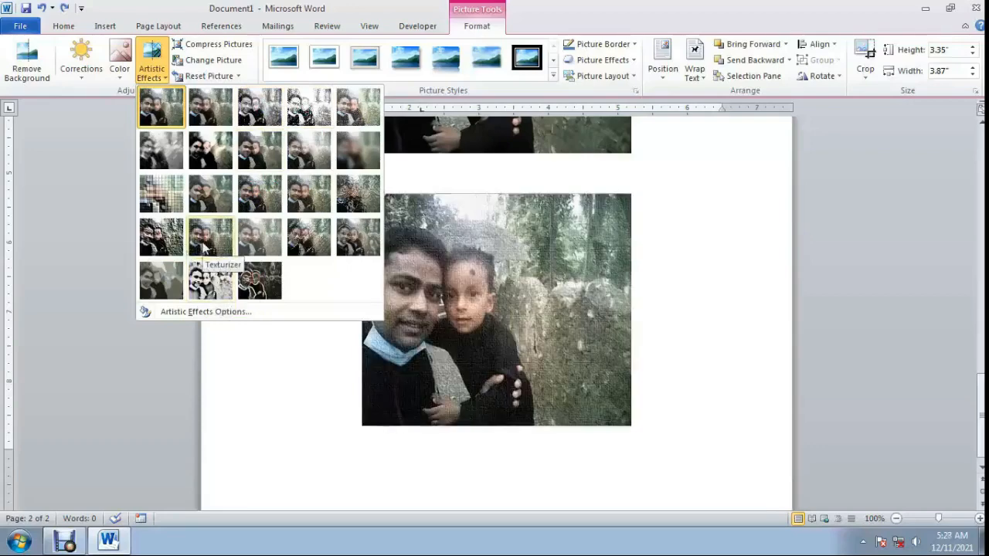
left_click(161, 238)
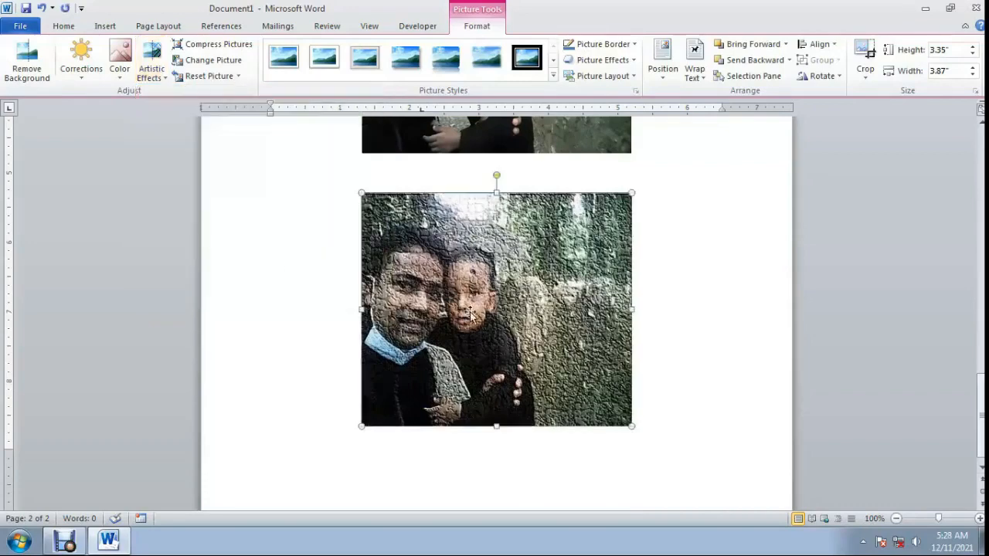
Compare the lower photo's cracked texture with the original photo above it.
scroll(463, 278, "up", 5)
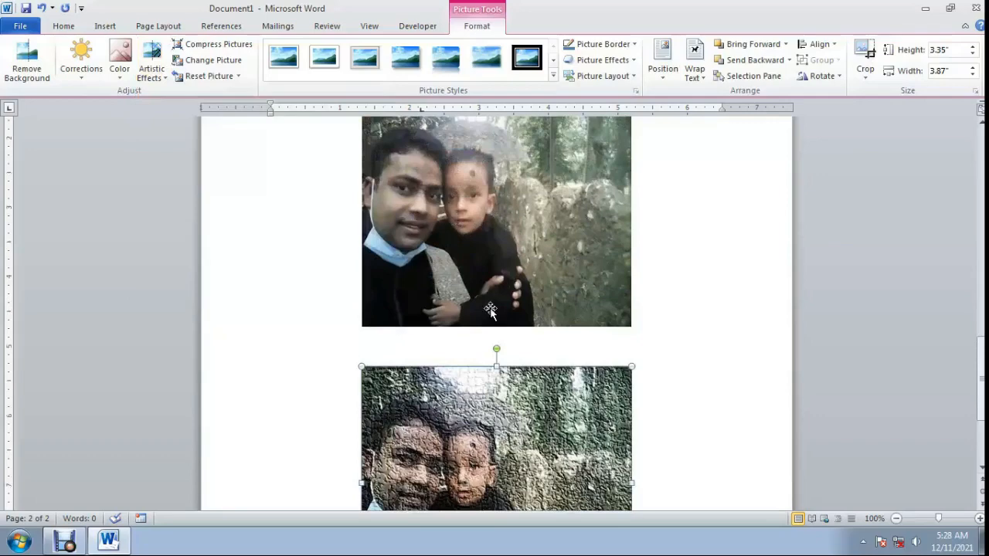
scroll(491, 348, "down", 2)
scroll(487, 417, "down", 1)
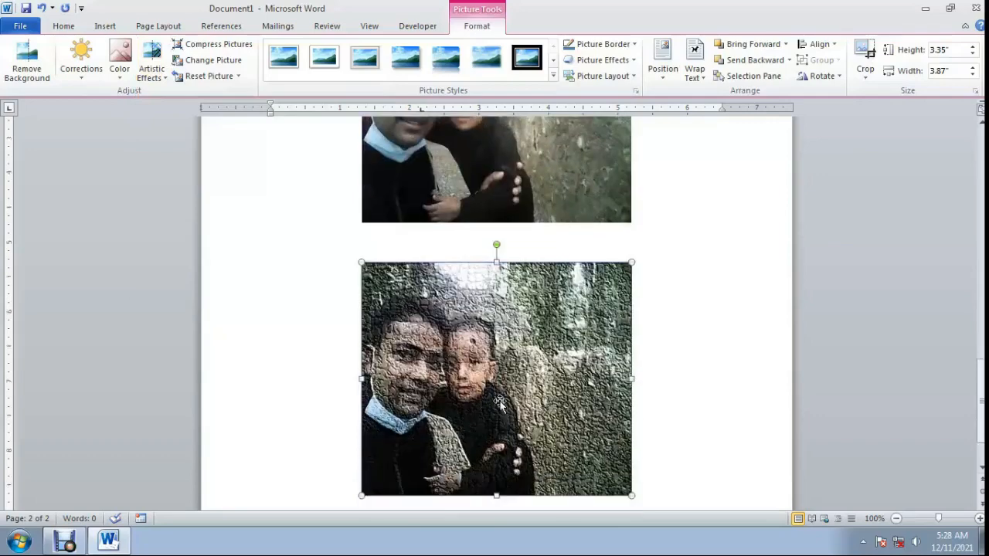
scroll(510, 400, "up", 3)
scroll(516, 398, "down", 2)
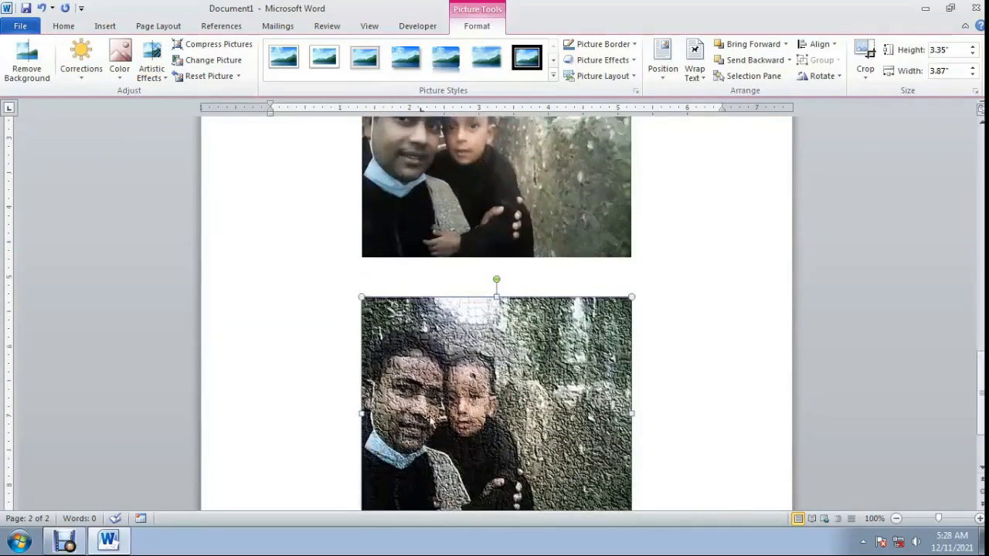
scroll(476, 418, "down", 2)
scroll(480, 413, "up", 3)
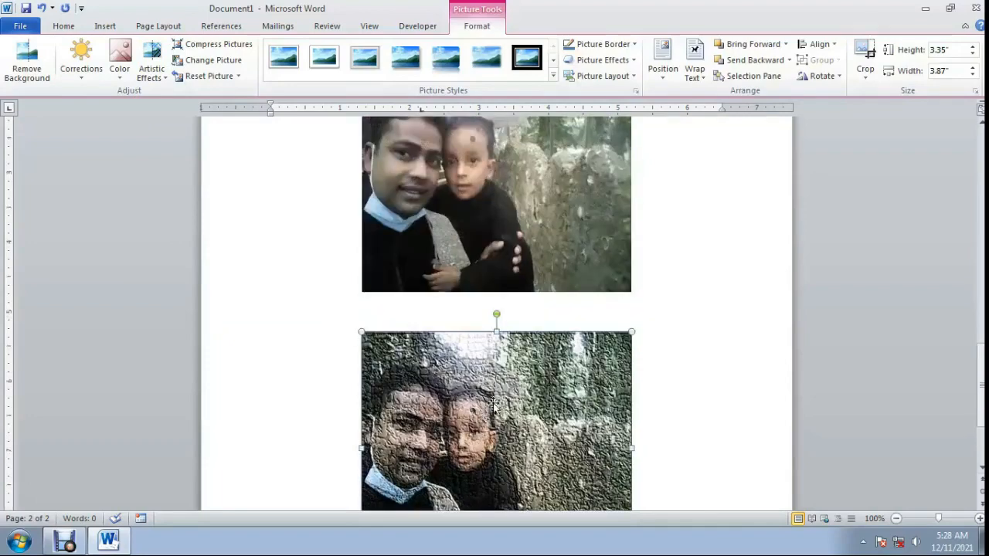
scroll(493, 406, "down", 2)
scroll(533, 389, "down", 2)
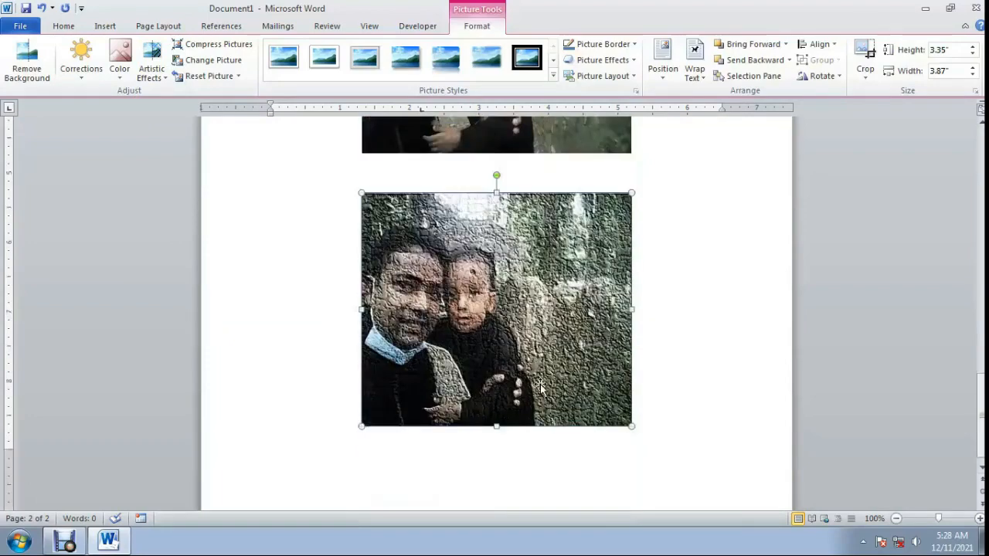
scroll(539, 386, "up", 5)
scroll(481, 396, "down", 1)
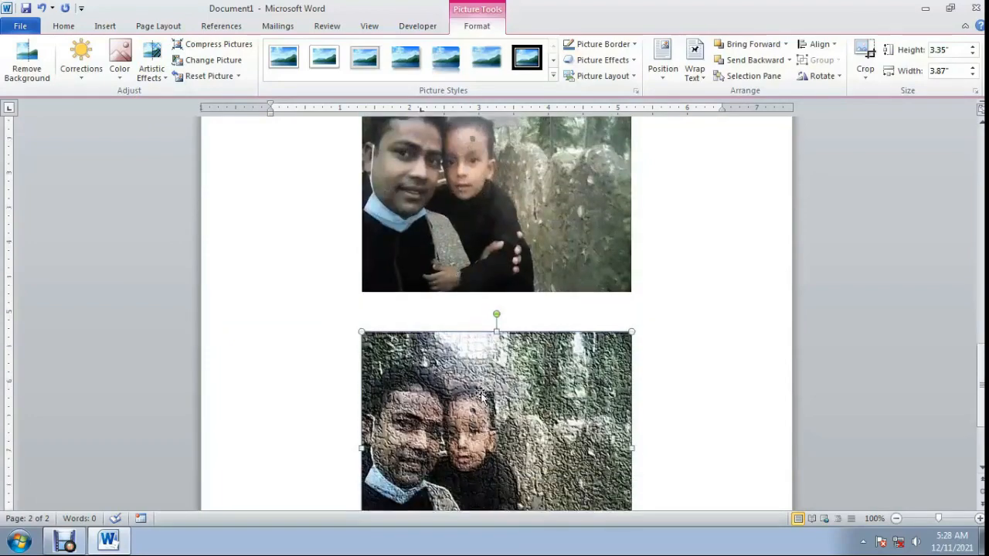
scroll(480, 396, "down", 3)
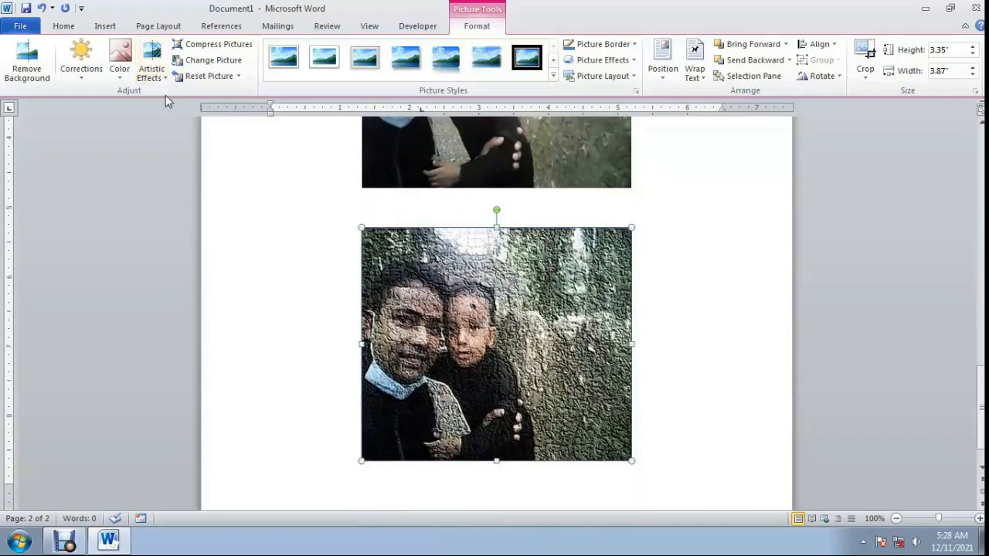
Set the transparency of the lower photo's artistic effect to 20% in the artistic effects options.
left_click(153, 68)
left_click(220, 312)
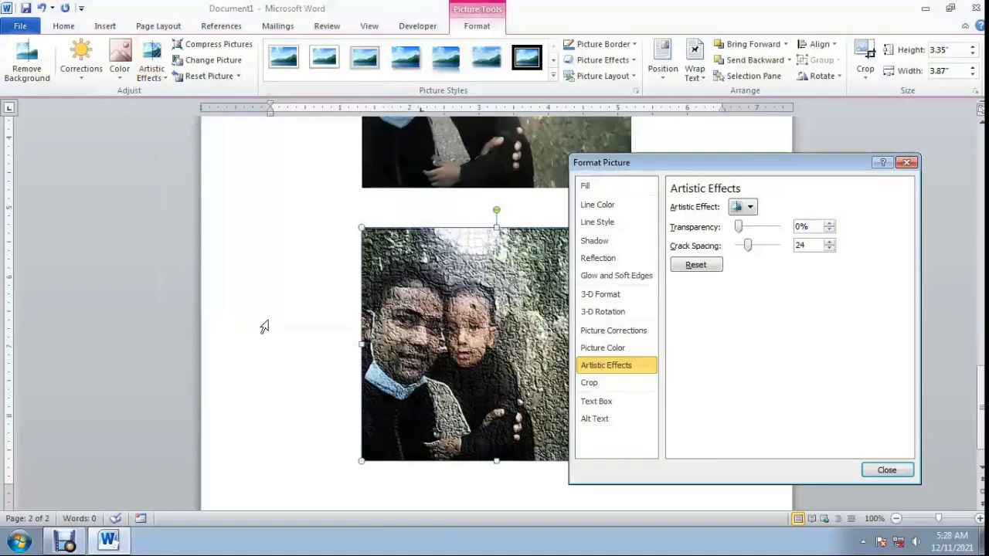
left_click_drag(693, 170, 774, 170)
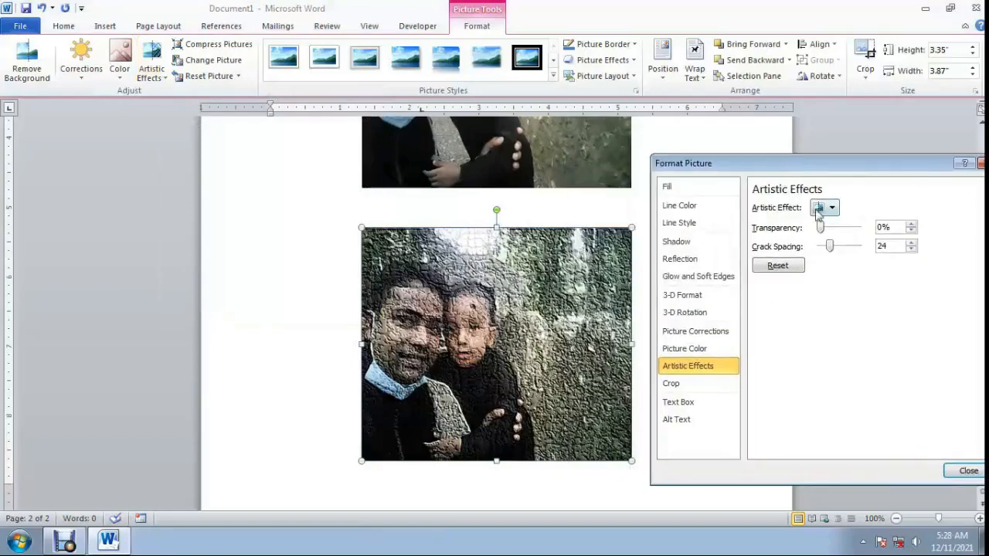
left_click_drag(823, 227, 845, 227)
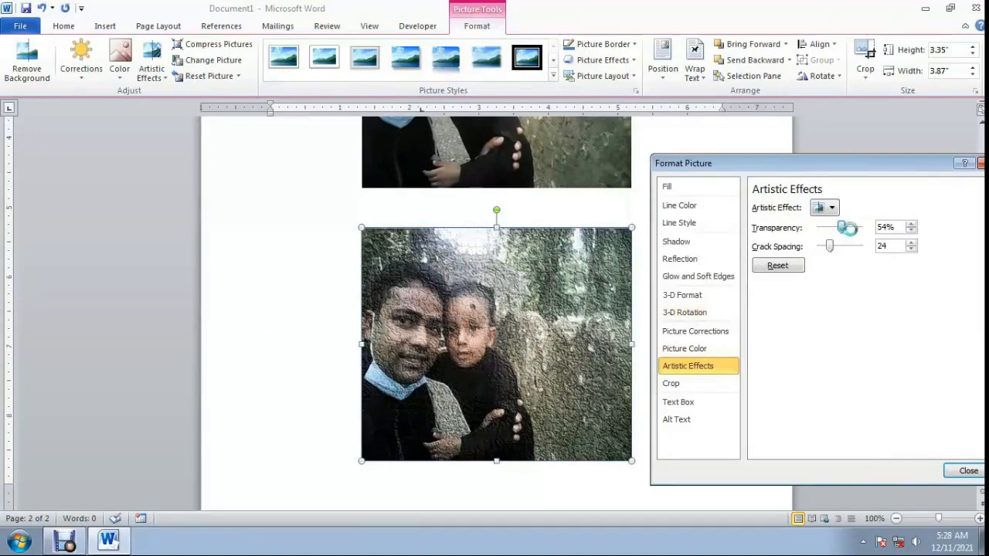
left_click_drag(846, 228, 849, 235)
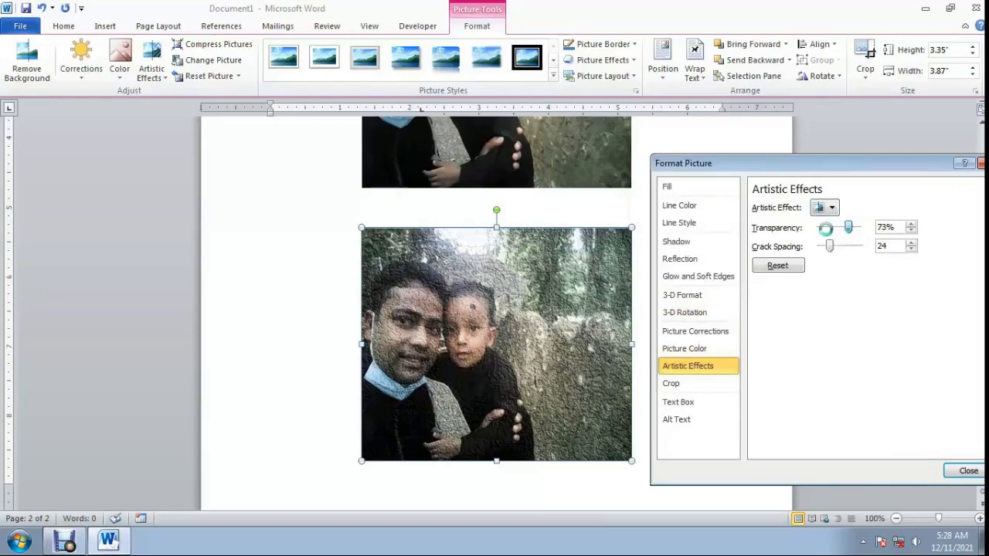
left_click_drag(848, 228, 824, 227)
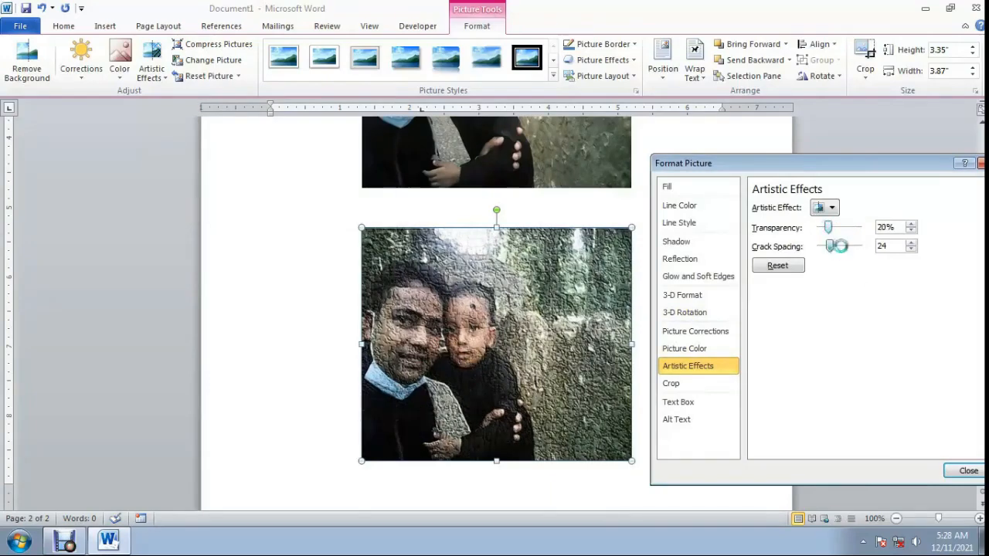
Adjust the artistic effect's crack spacing, trying 42 and settling on a finer crack texture, and close the picture formatting options.
left_click(840, 246)
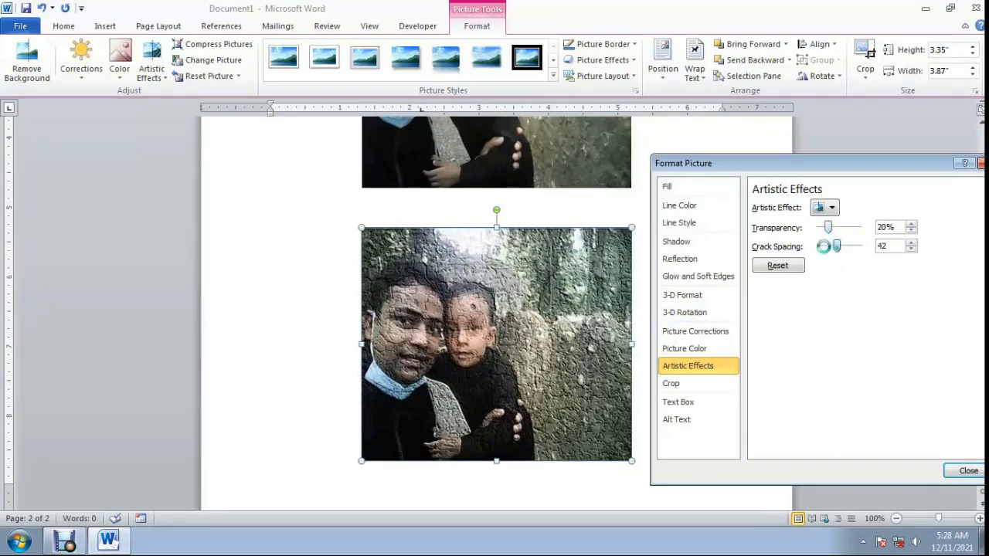
left_click_drag(826, 169, 727, 139)
left_click(876, 440)
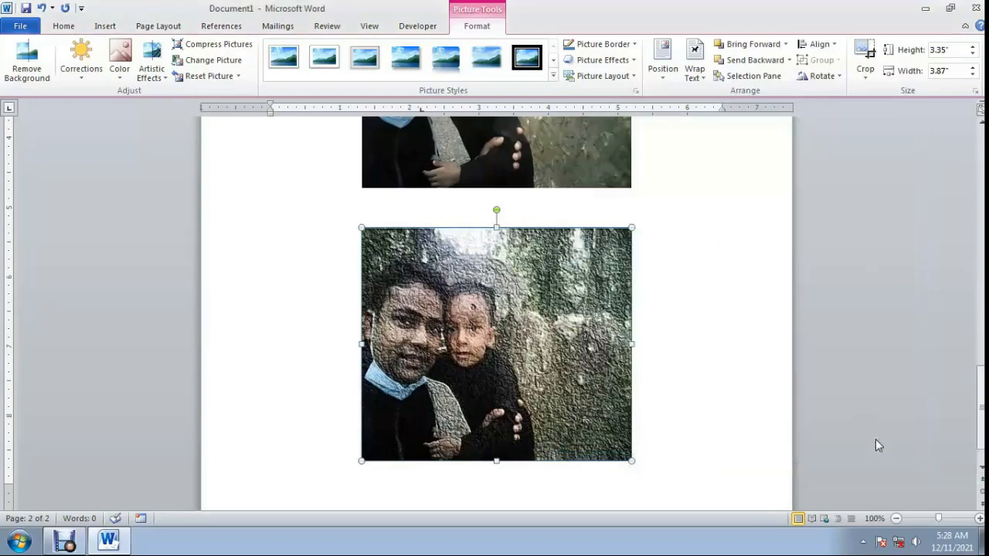
Save the lower photo with its cracked texture as a Windows Bitmap picture named My on the Desktop.
right_click(469, 292)
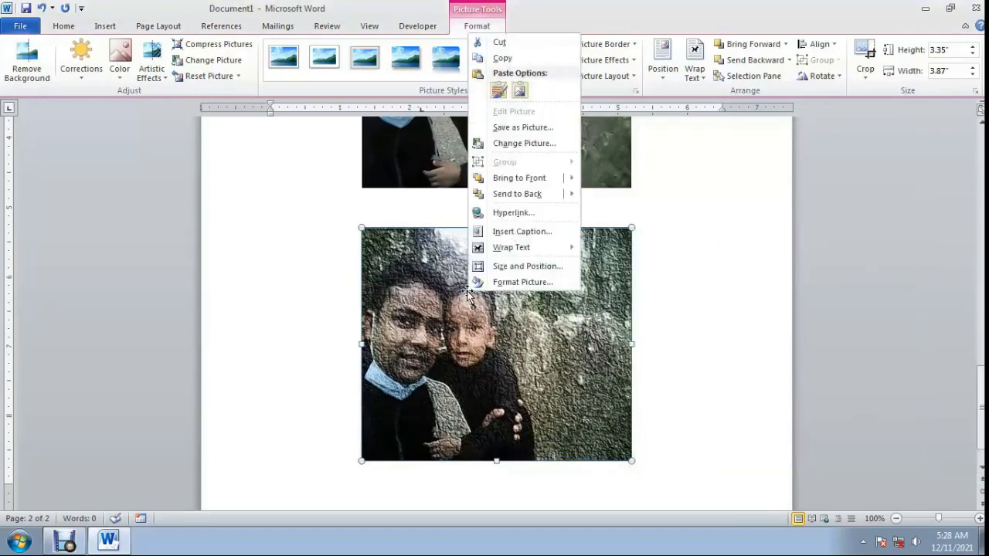
right_click(401, 322)
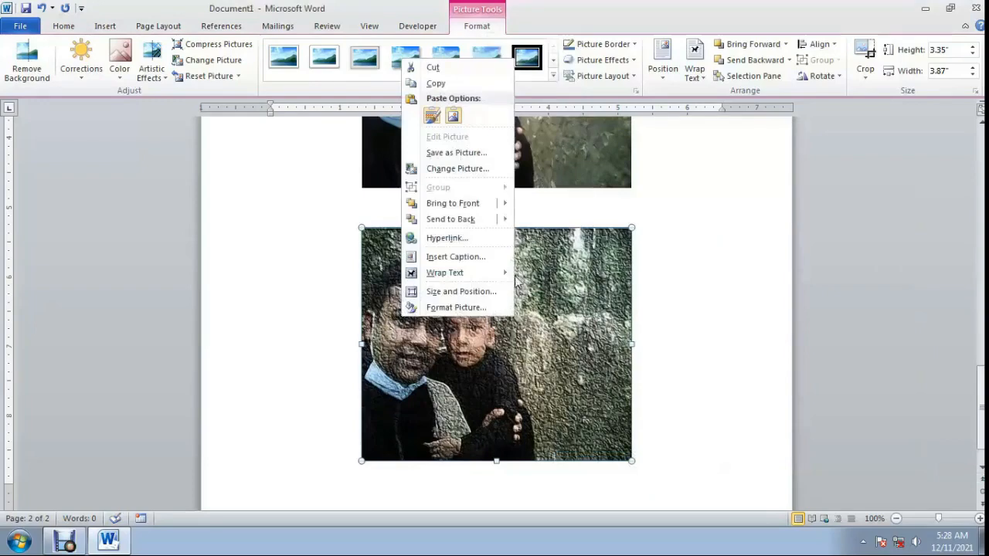
left_click(444, 154)
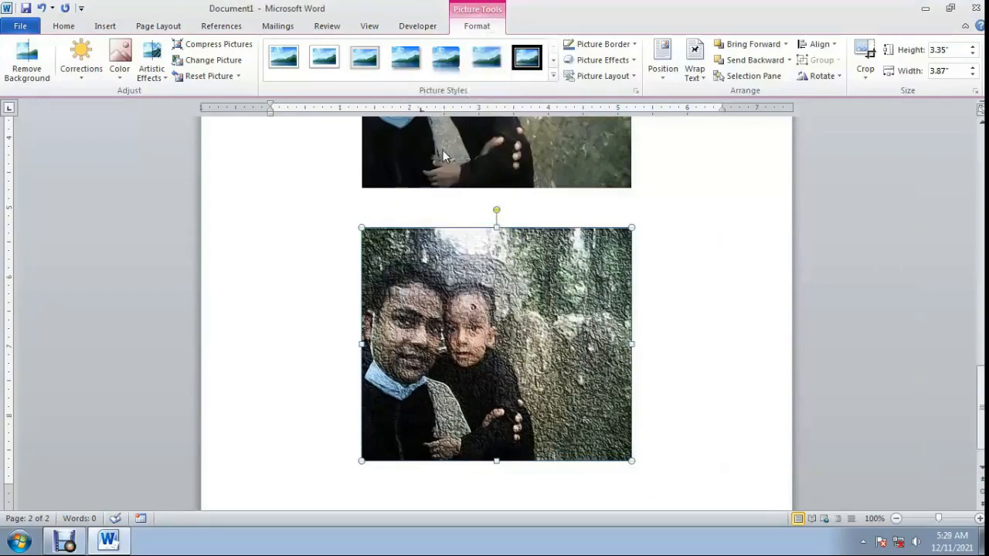
left_click(64, 132)
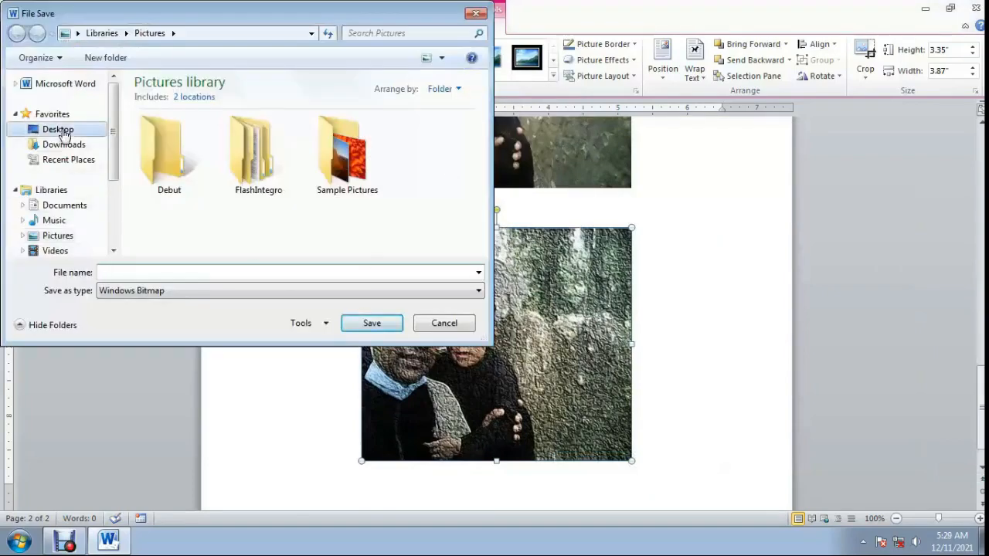
left_click(135, 272)
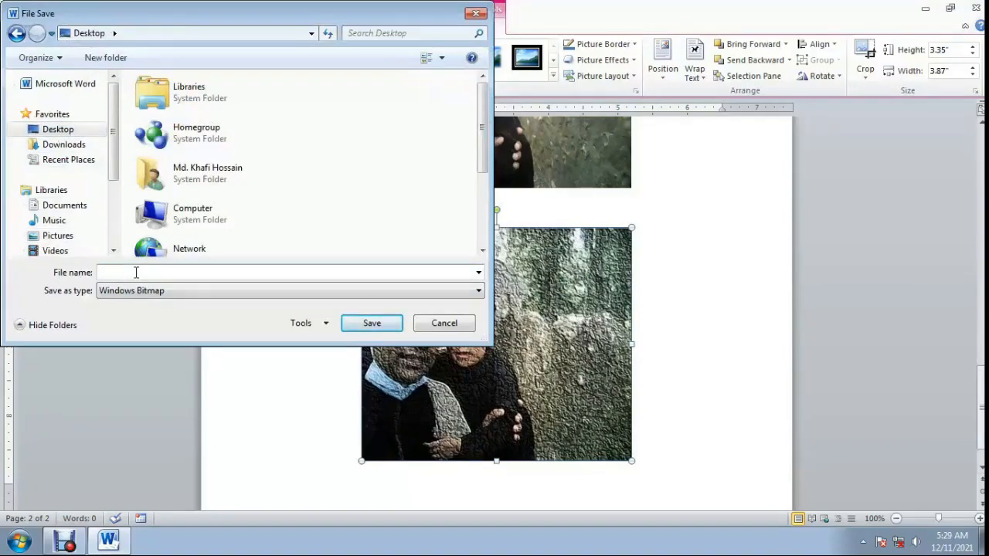
type("My")
left_click(370, 325)
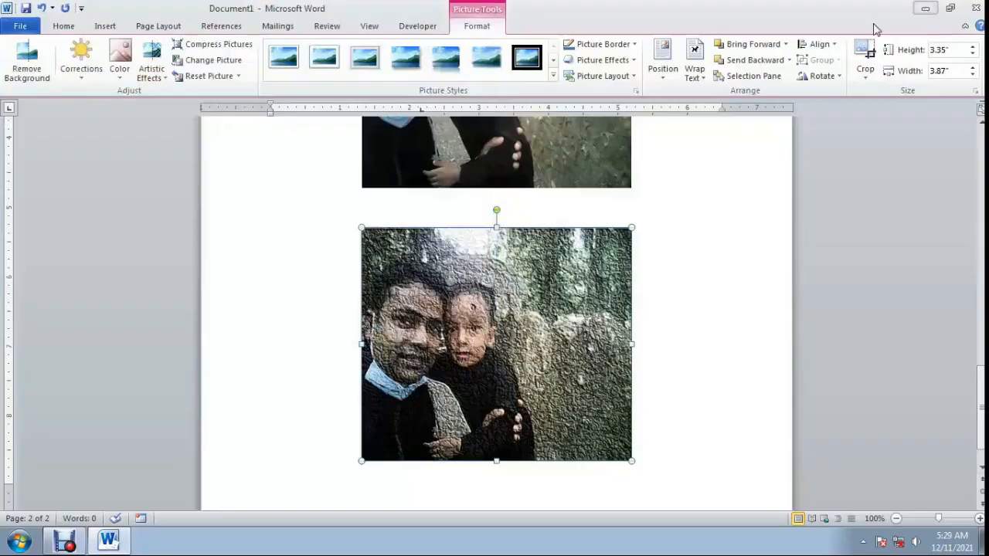
Open the saved My picture from the desktop in Windows Photo Viewer, examine its cracked texture up close, and close it.
left_click(925, 8)
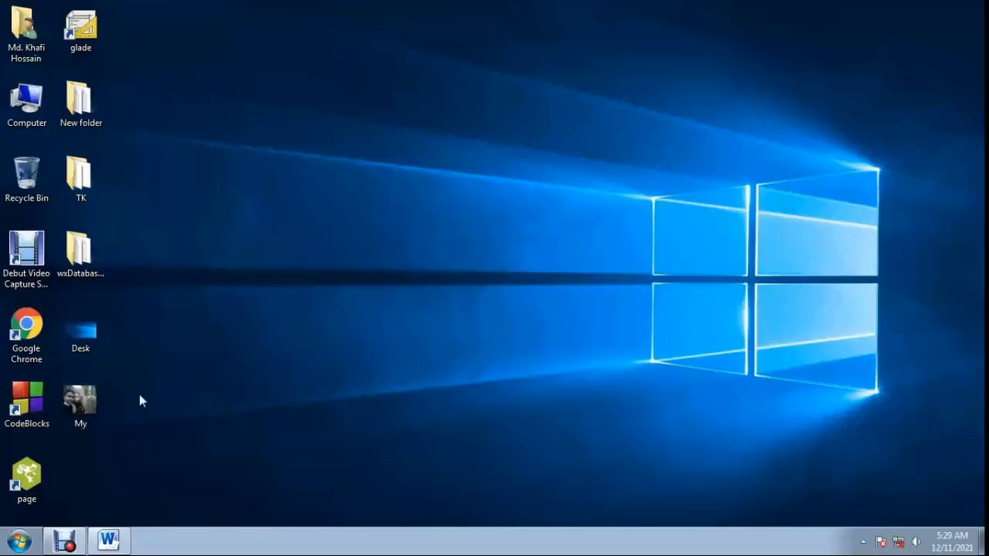
double_click(83, 405)
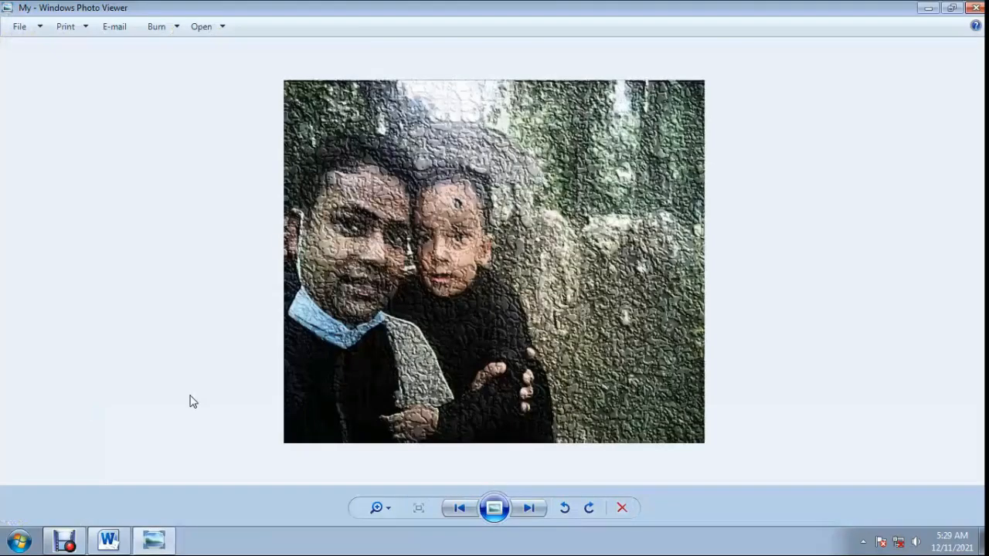
scroll(464, 246, "up", 3)
scroll(463, 246, "down", 4)
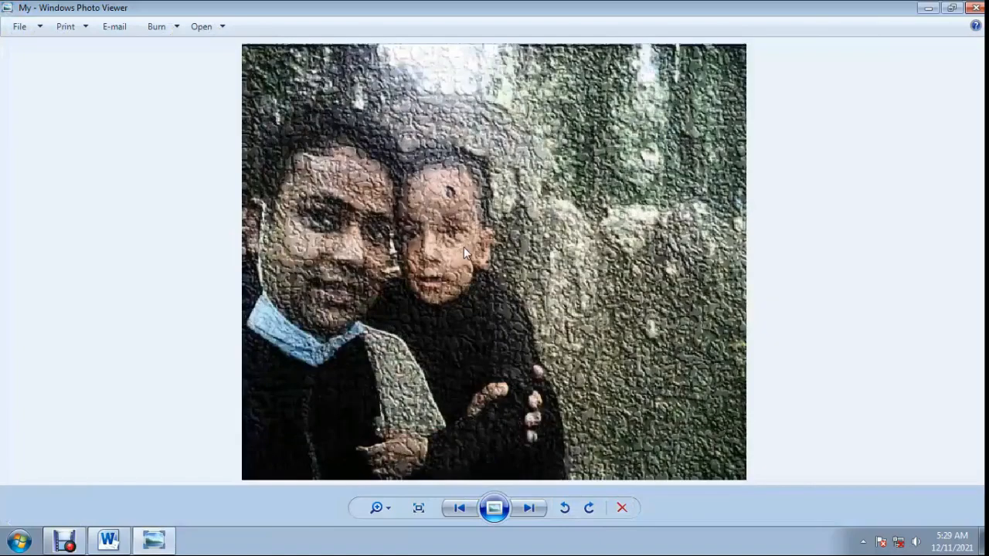
scroll(464, 247, "up", 1)
scroll(464, 250, "down", 2)
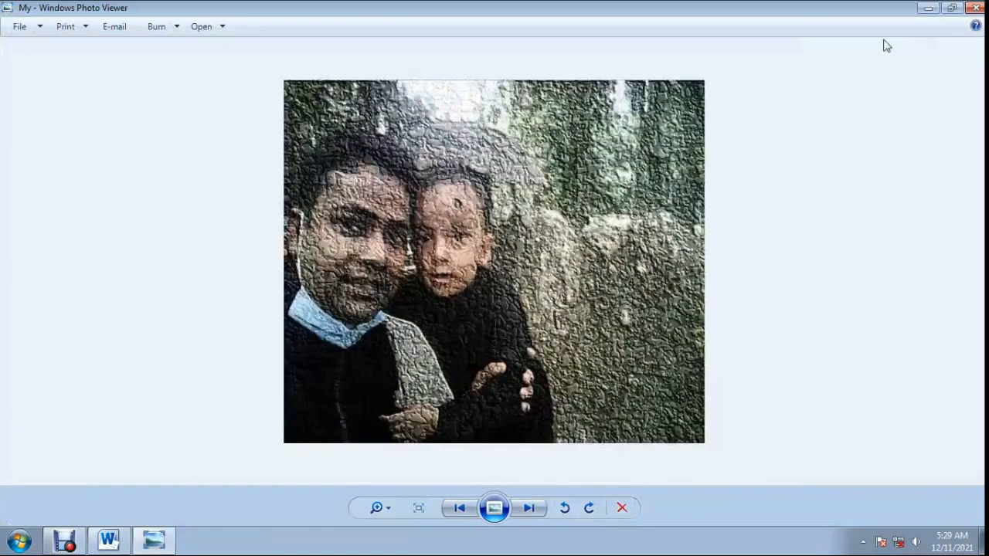
scroll(496, 263, "up", 2)
scroll(495, 262, "down", 2)
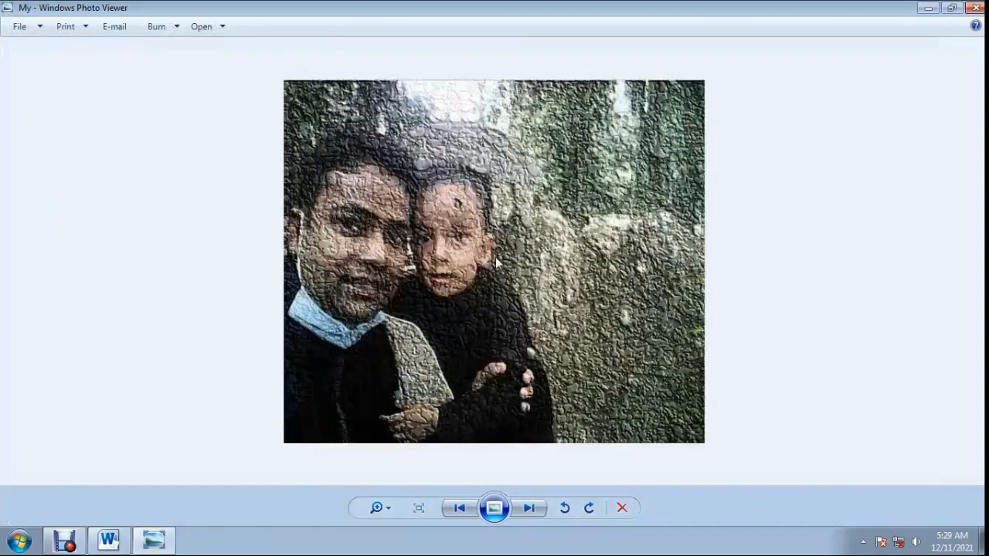
left_click(977, 8)
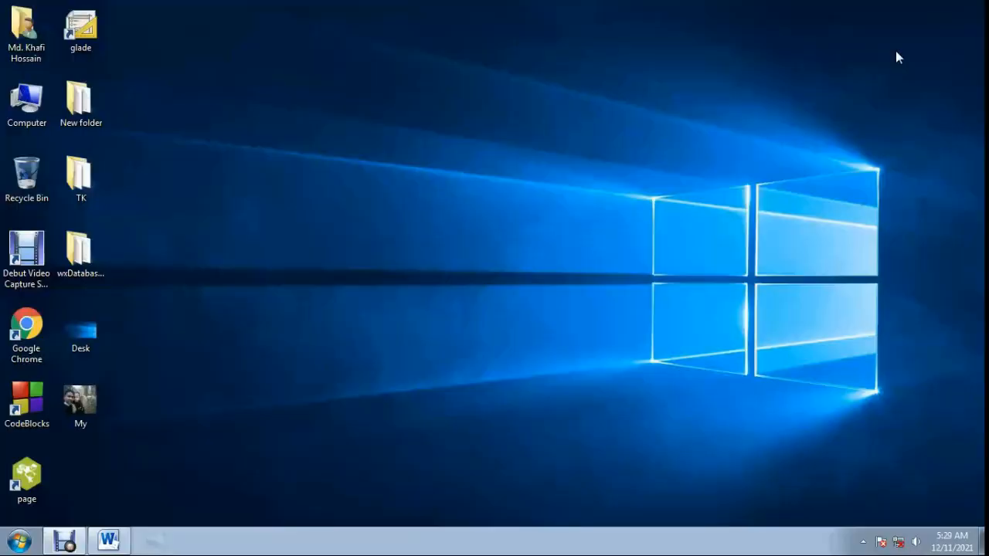
View the desktop picture My two more times, closing the viewer after each look.
double_click(78, 399)
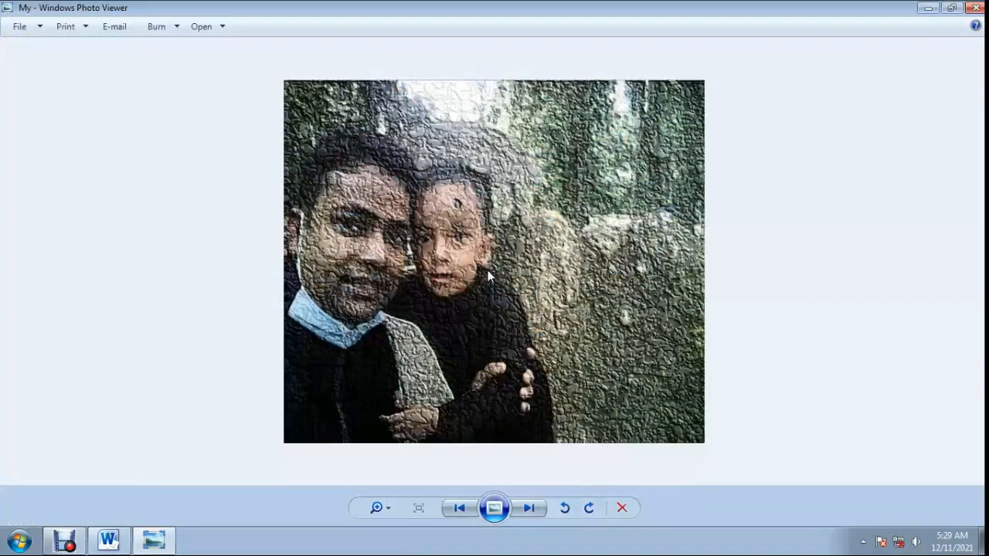
left_click(975, 7)
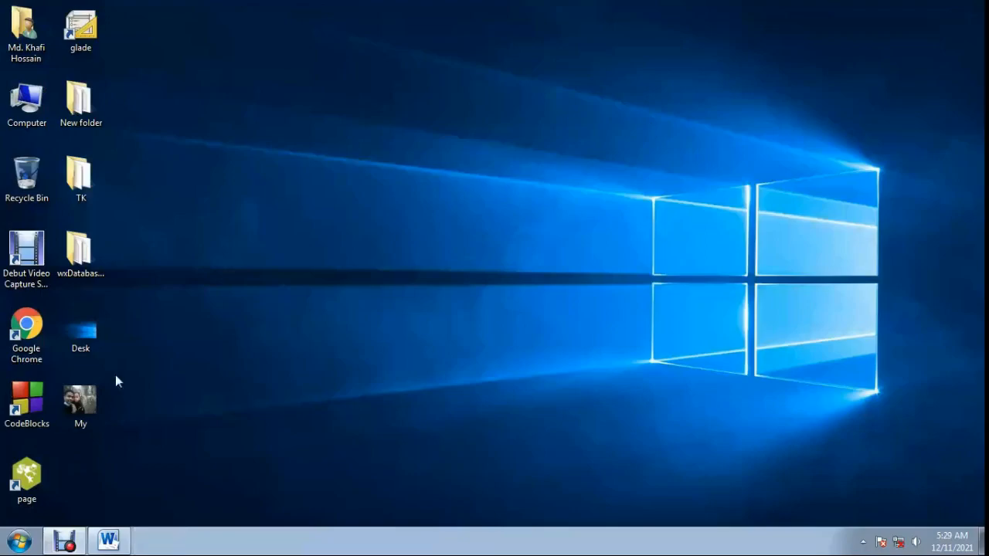
double_click(79, 400)
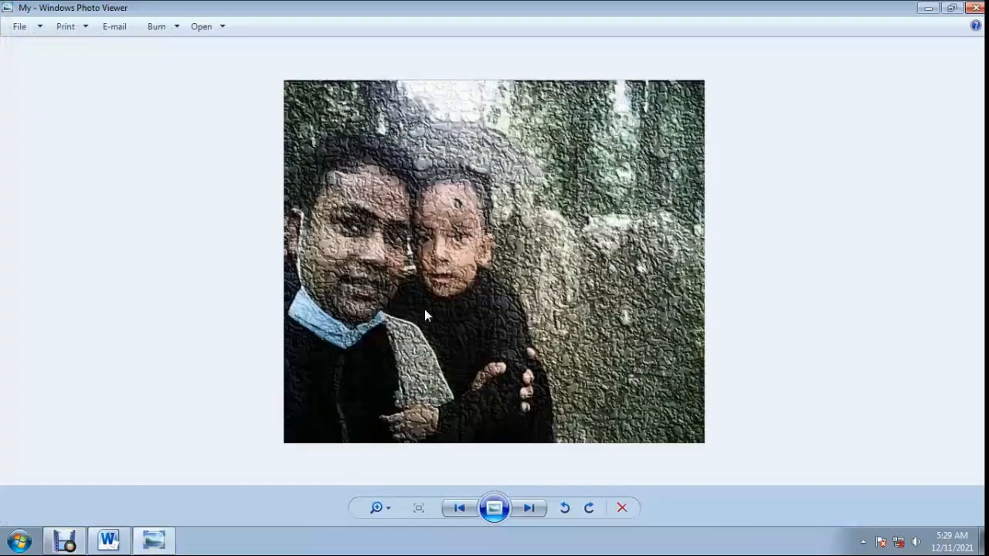
left_click(975, 8)
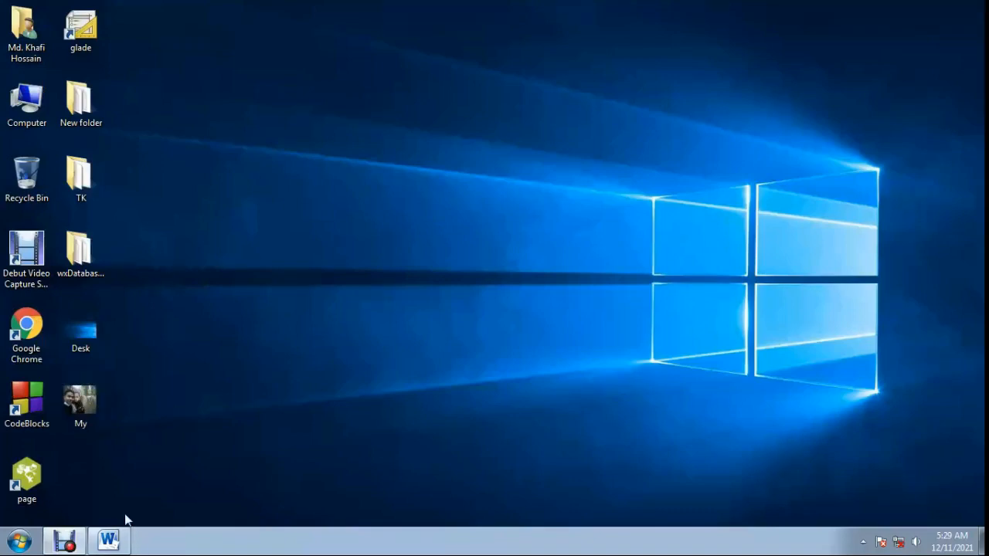
left_click(109, 542)
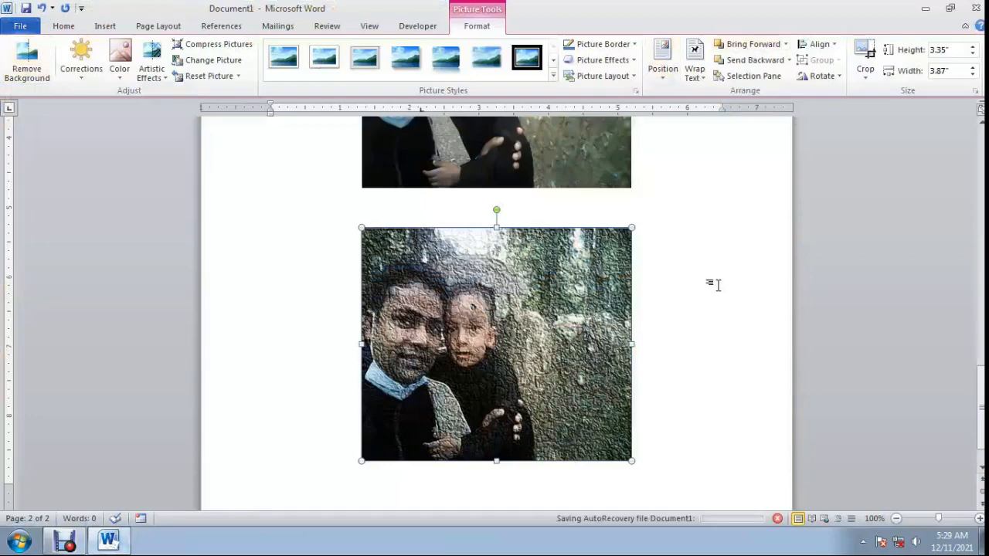
left_click(925, 10)
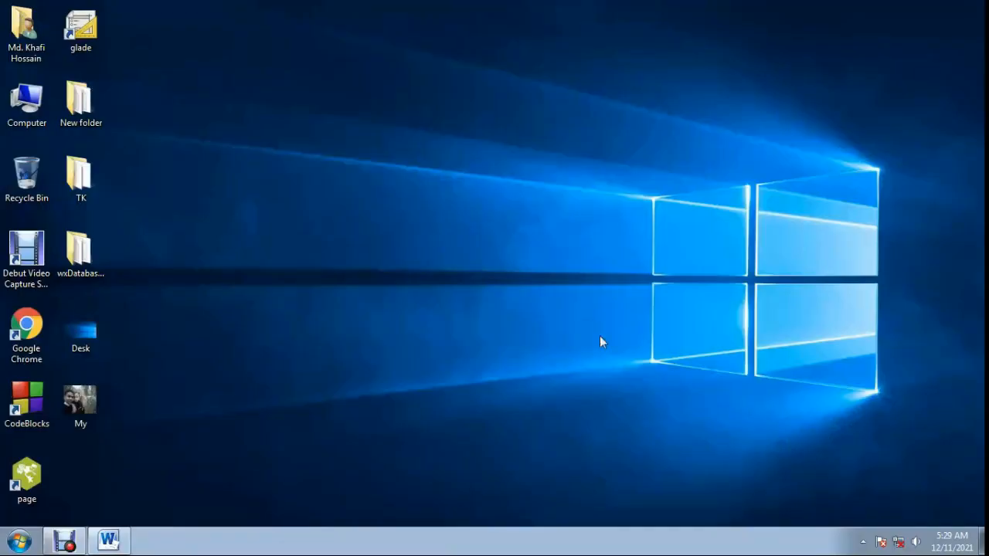